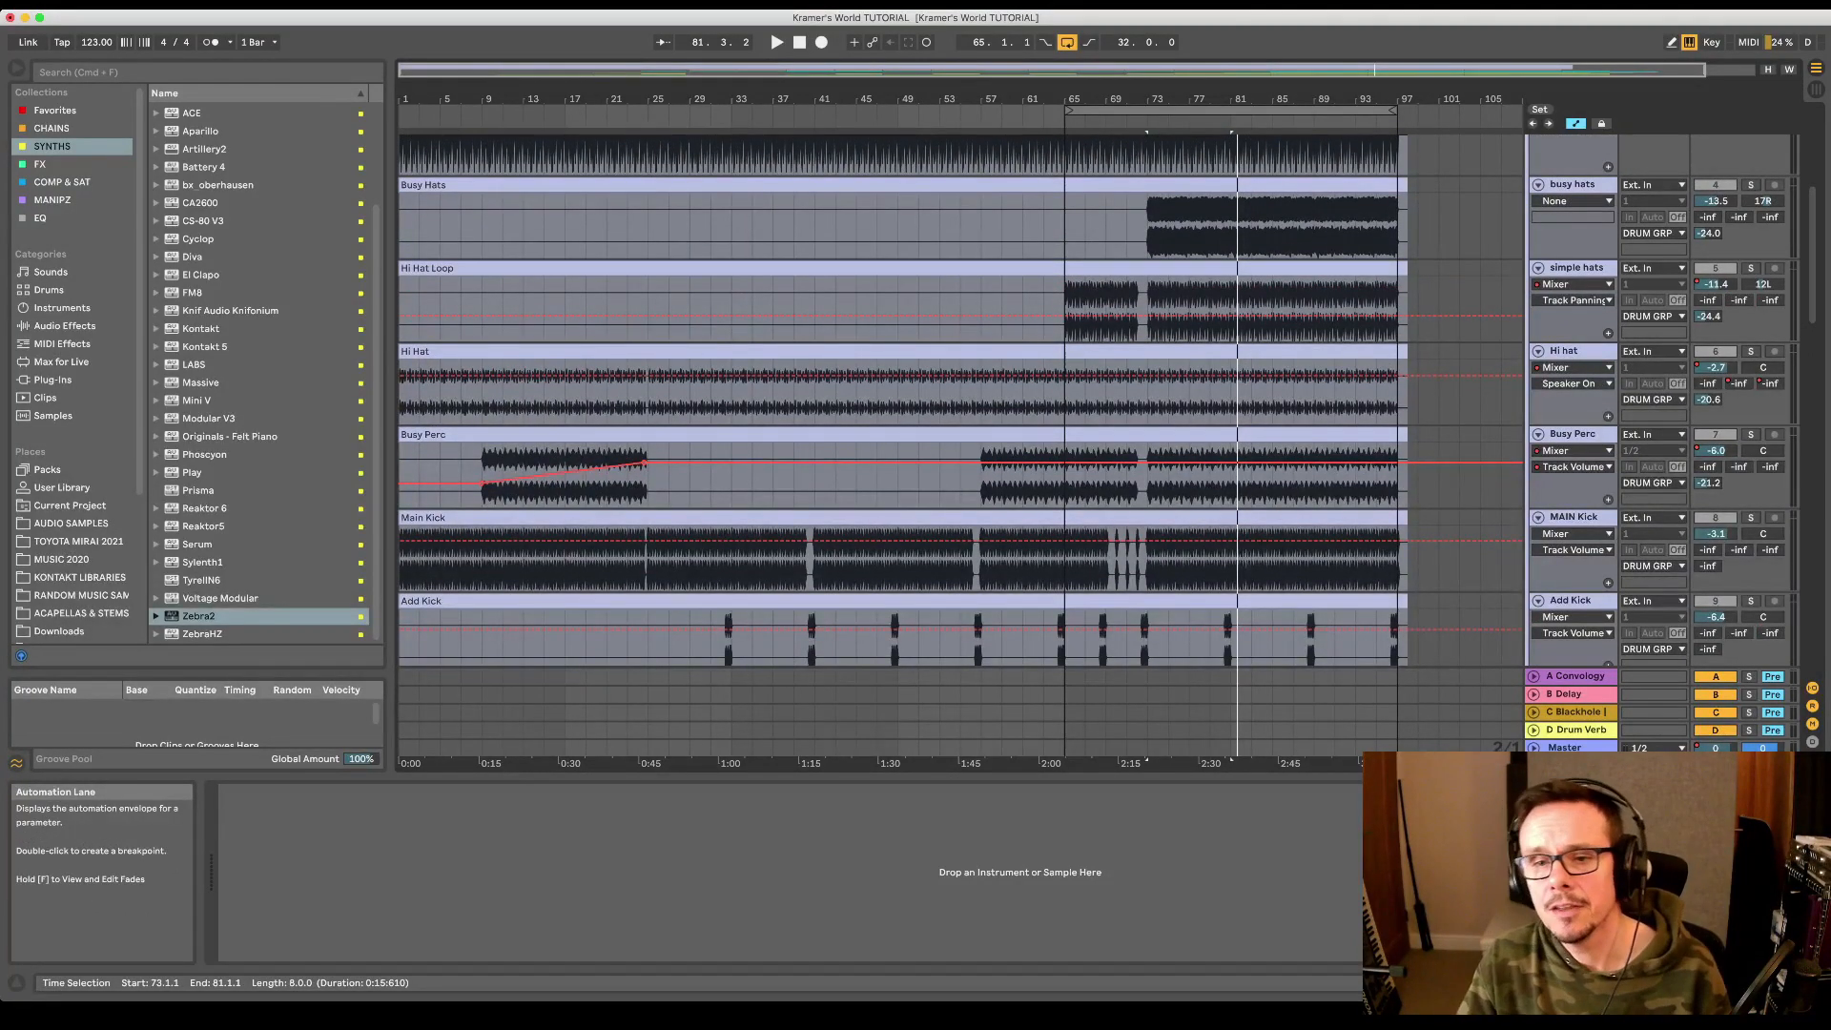
- Unfold the SFX WOOSHES group in the arrangement to reveal its tracks, and select the group
{"action": "scroll", "coordinate": [1144, 438], "scroll_direction": "down", "scroll_amount": 15}
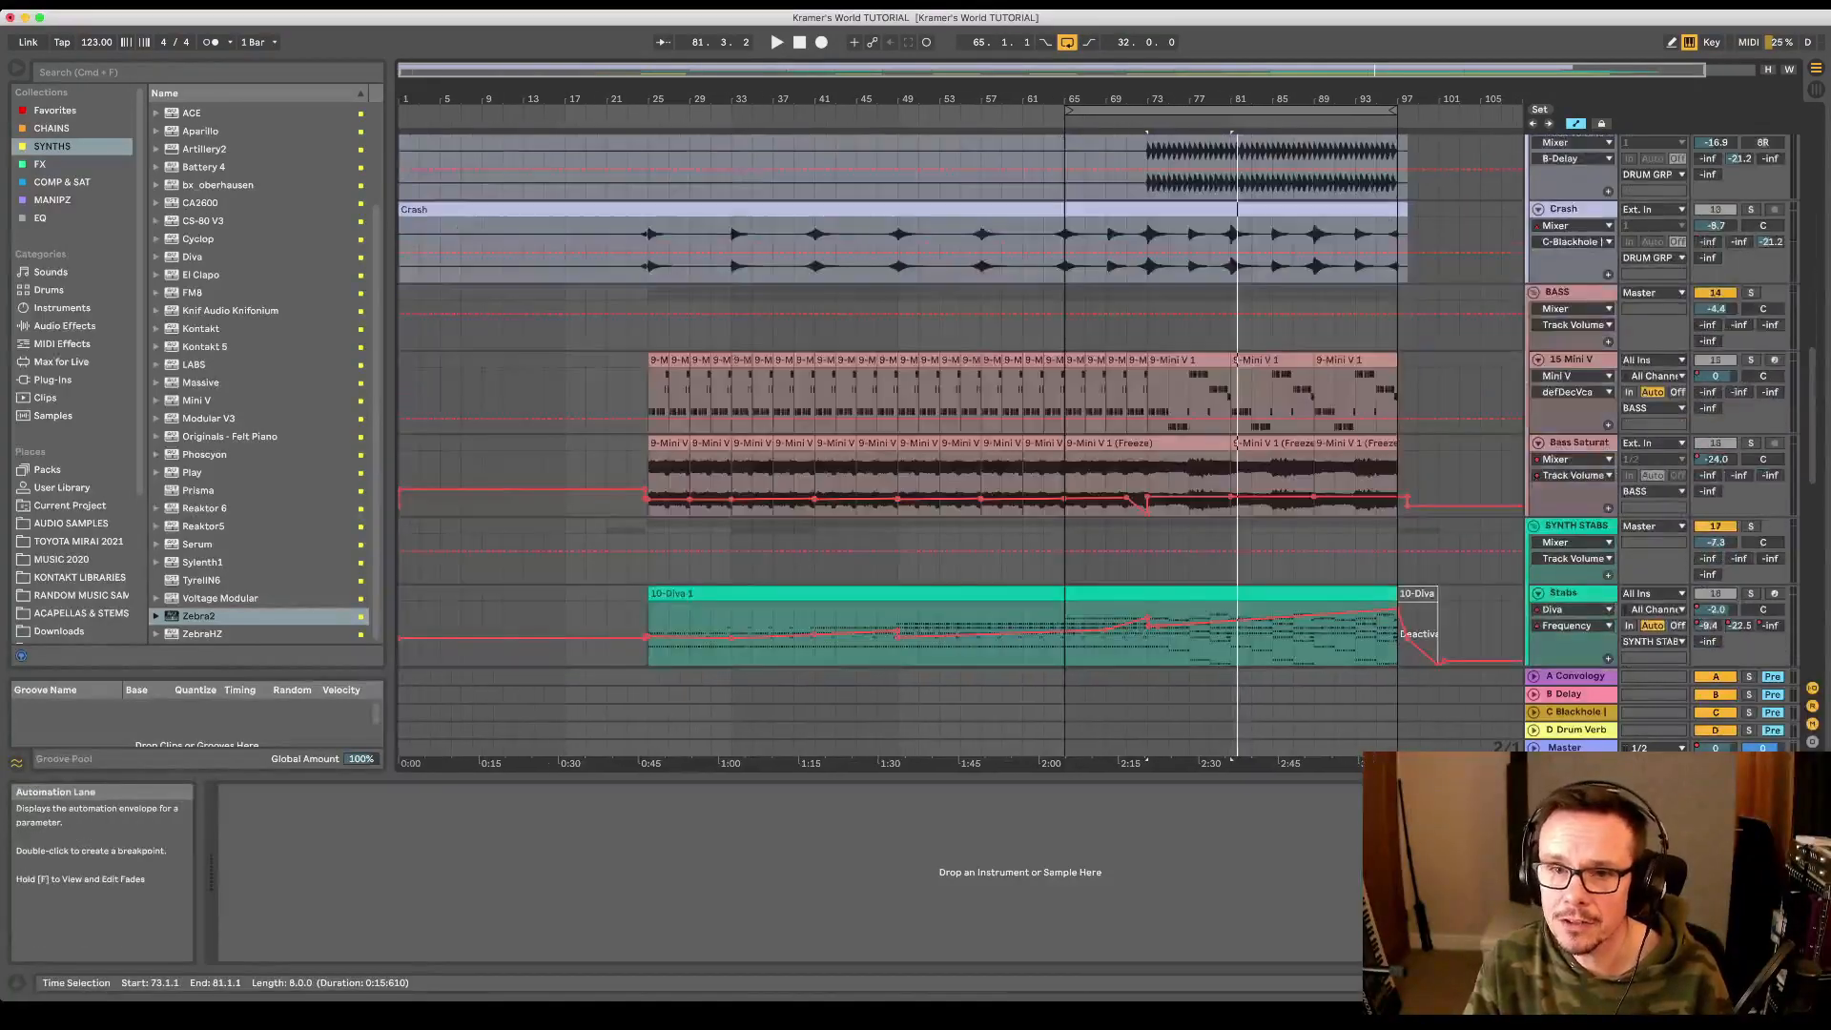
{"action": "scroll", "coordinate": [954, 401], "scroll_direction": "down", "scroll_amount": 6}
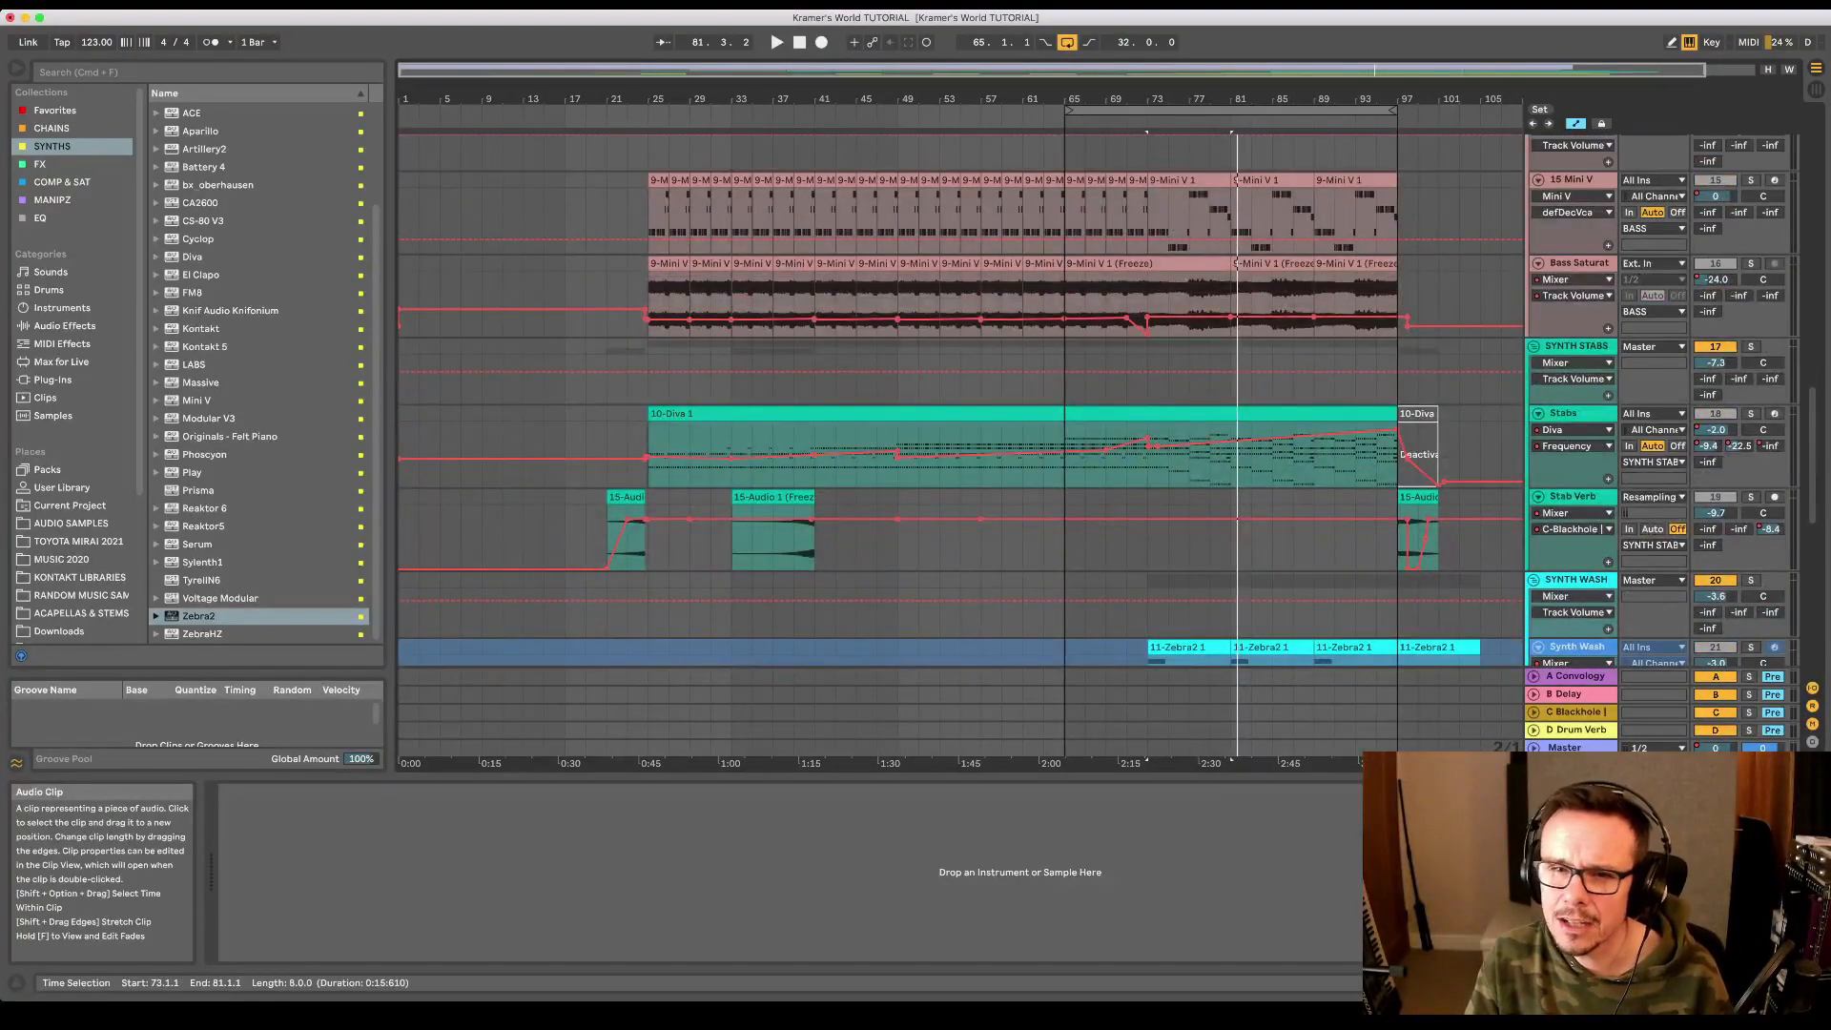
{"action": "scroll", "coordinate": [1333, 527], "scroll_direction": "down", "scroll_amount": 9}
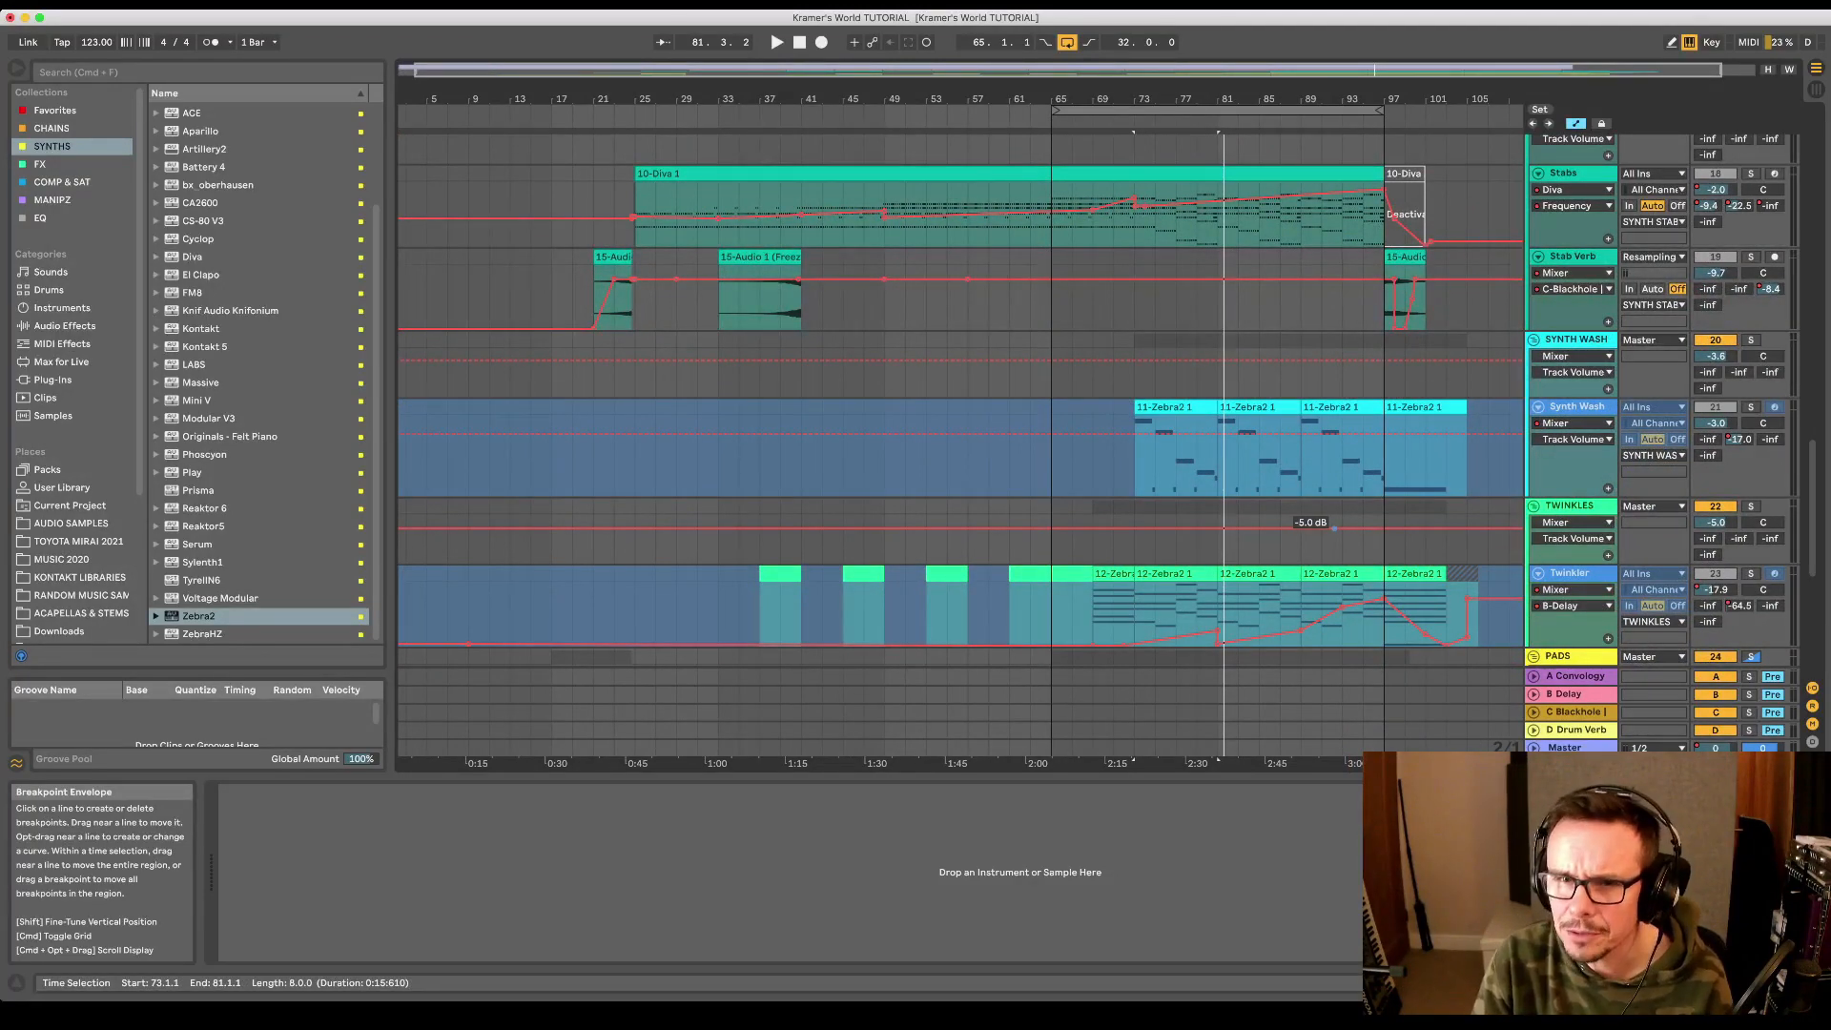
{"action": "scroll", "coordinate": [1333, 527], "scroll_direction": "down", "scroll_amount": 16}
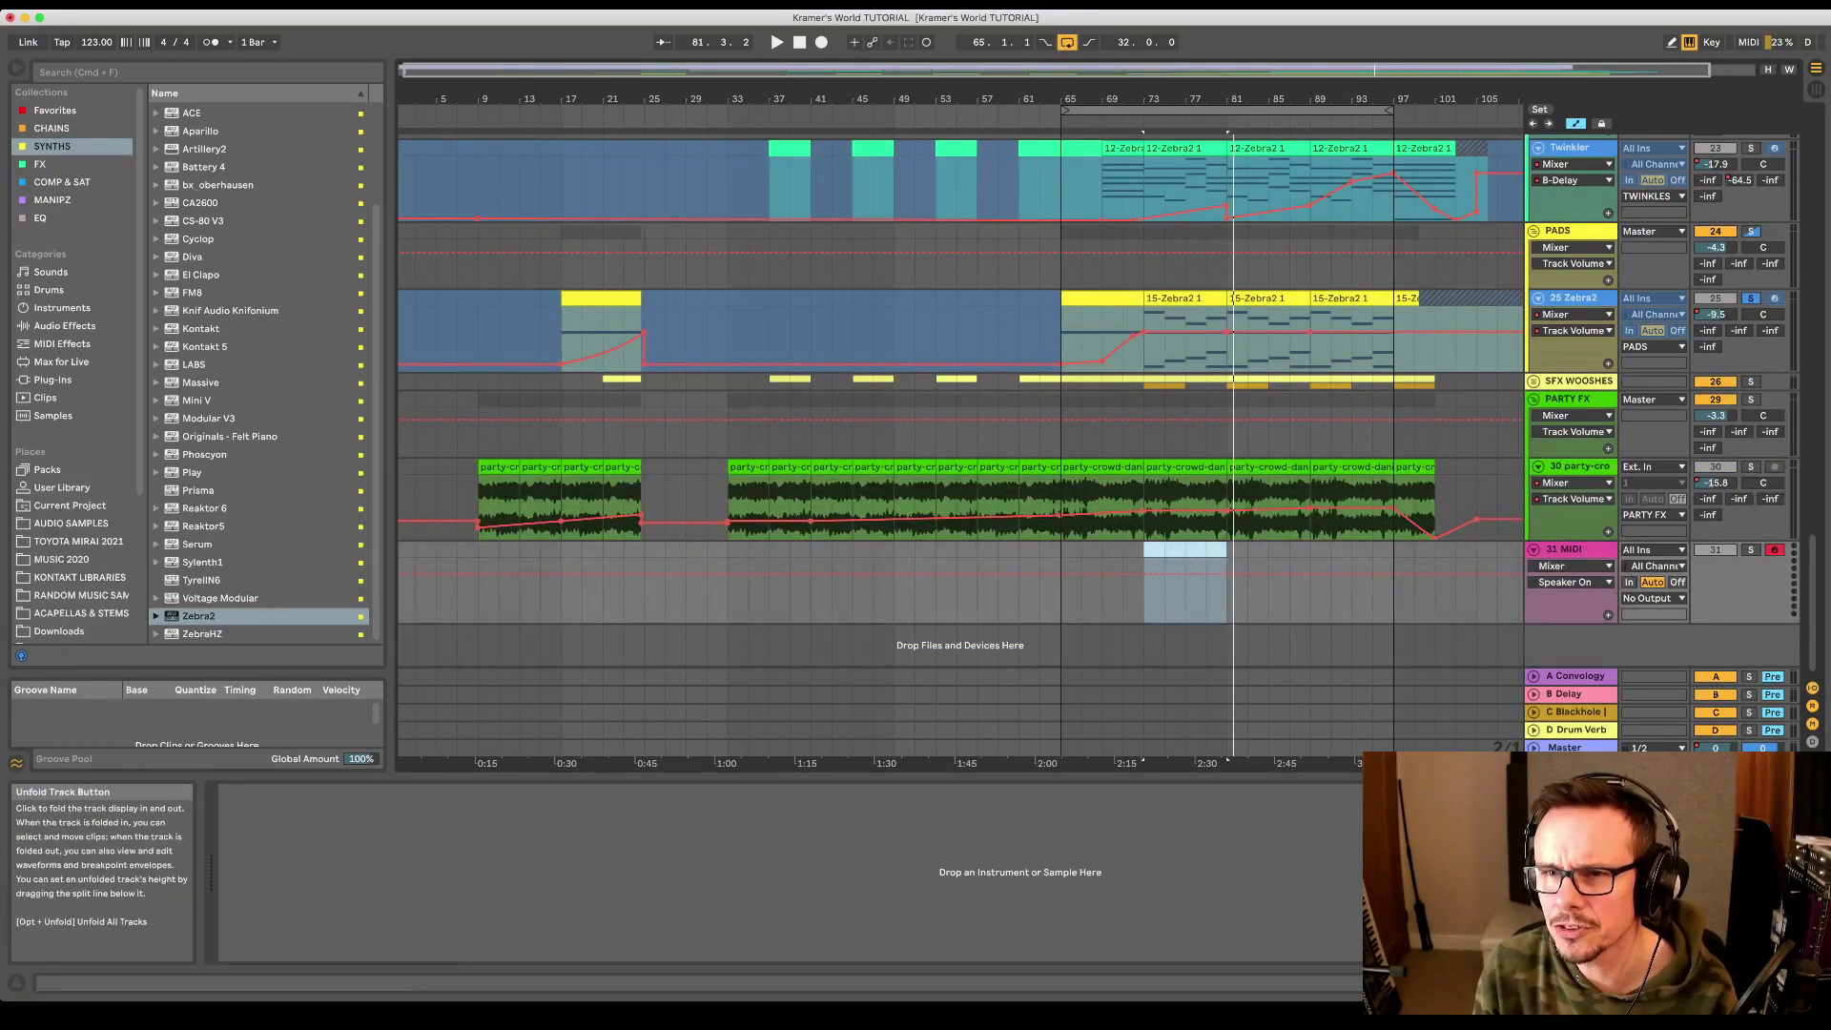
{"action": "left_click", "coordinate": [1533, 380]}
{"action": "left_click", "coordinate": [1578, 380]}
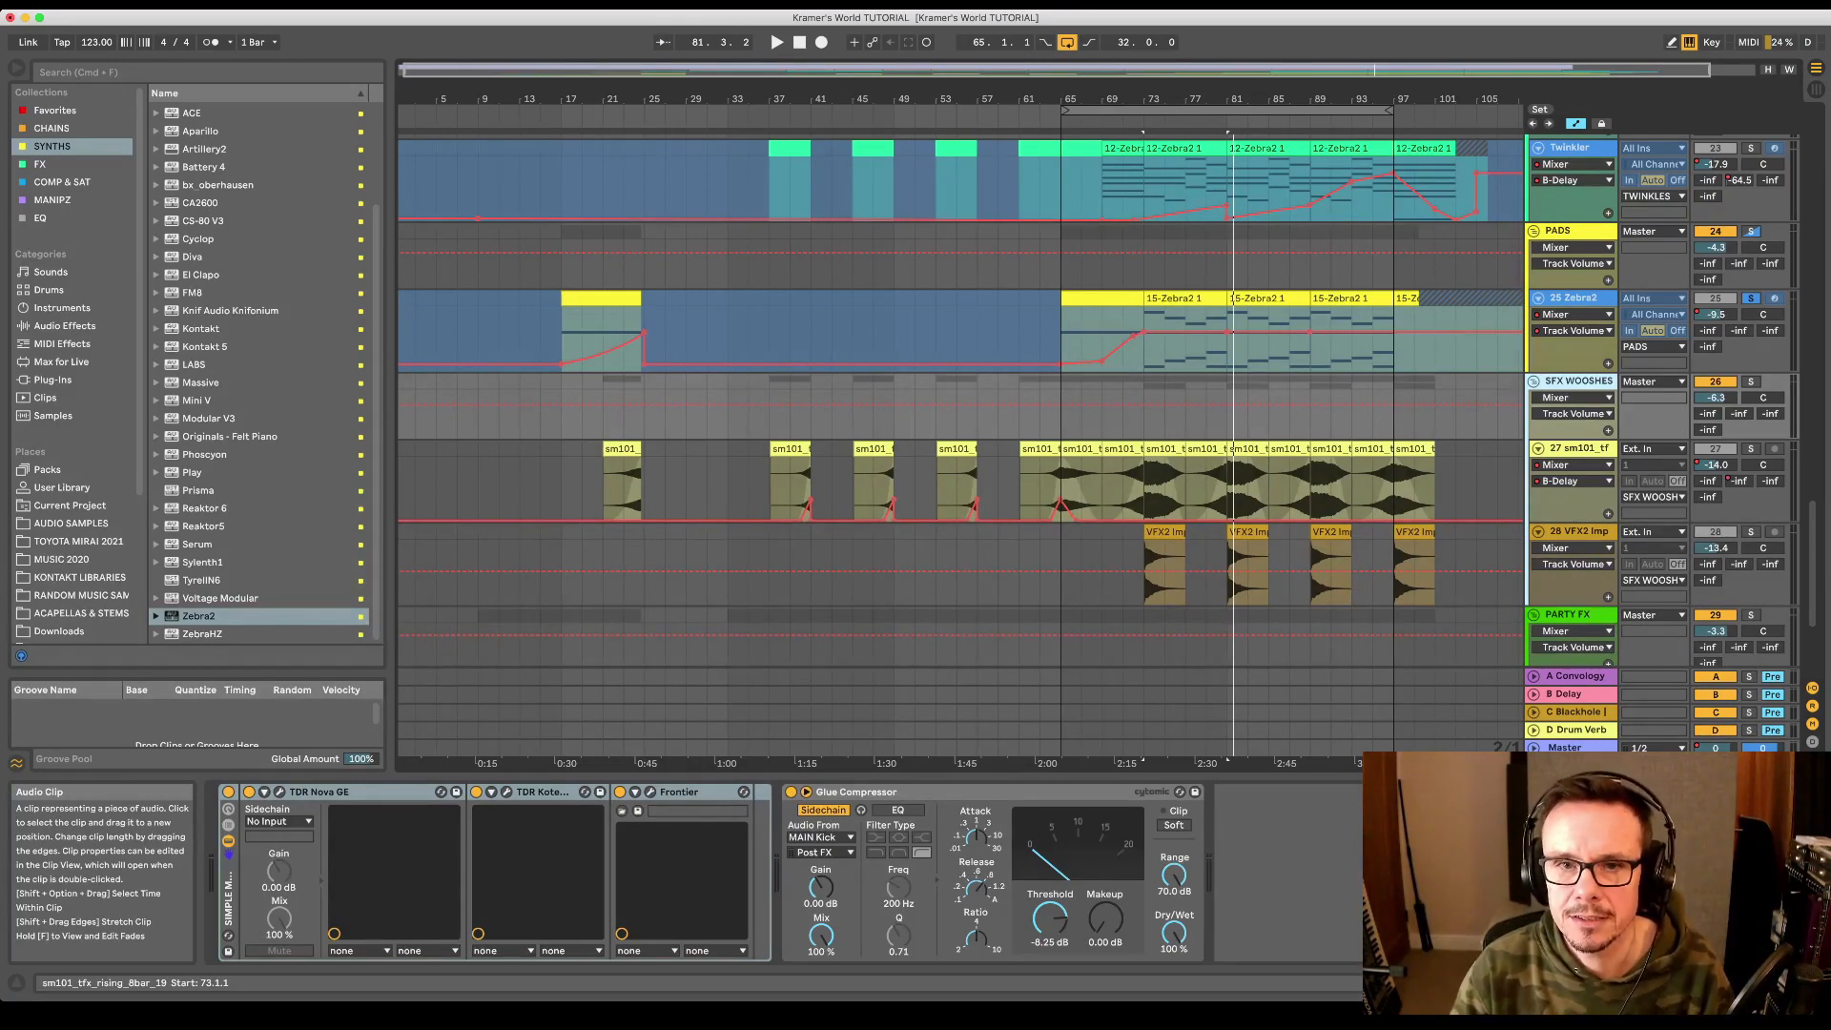
- Reduce the height of the drum tracks from Snare Loop to Crash, shrinking the taller Chunky Loop track separately to match the others
{"action": "scroll", "coordinate": [1278, 319], "scroll_direction": "up", "scroll_amount": 20}
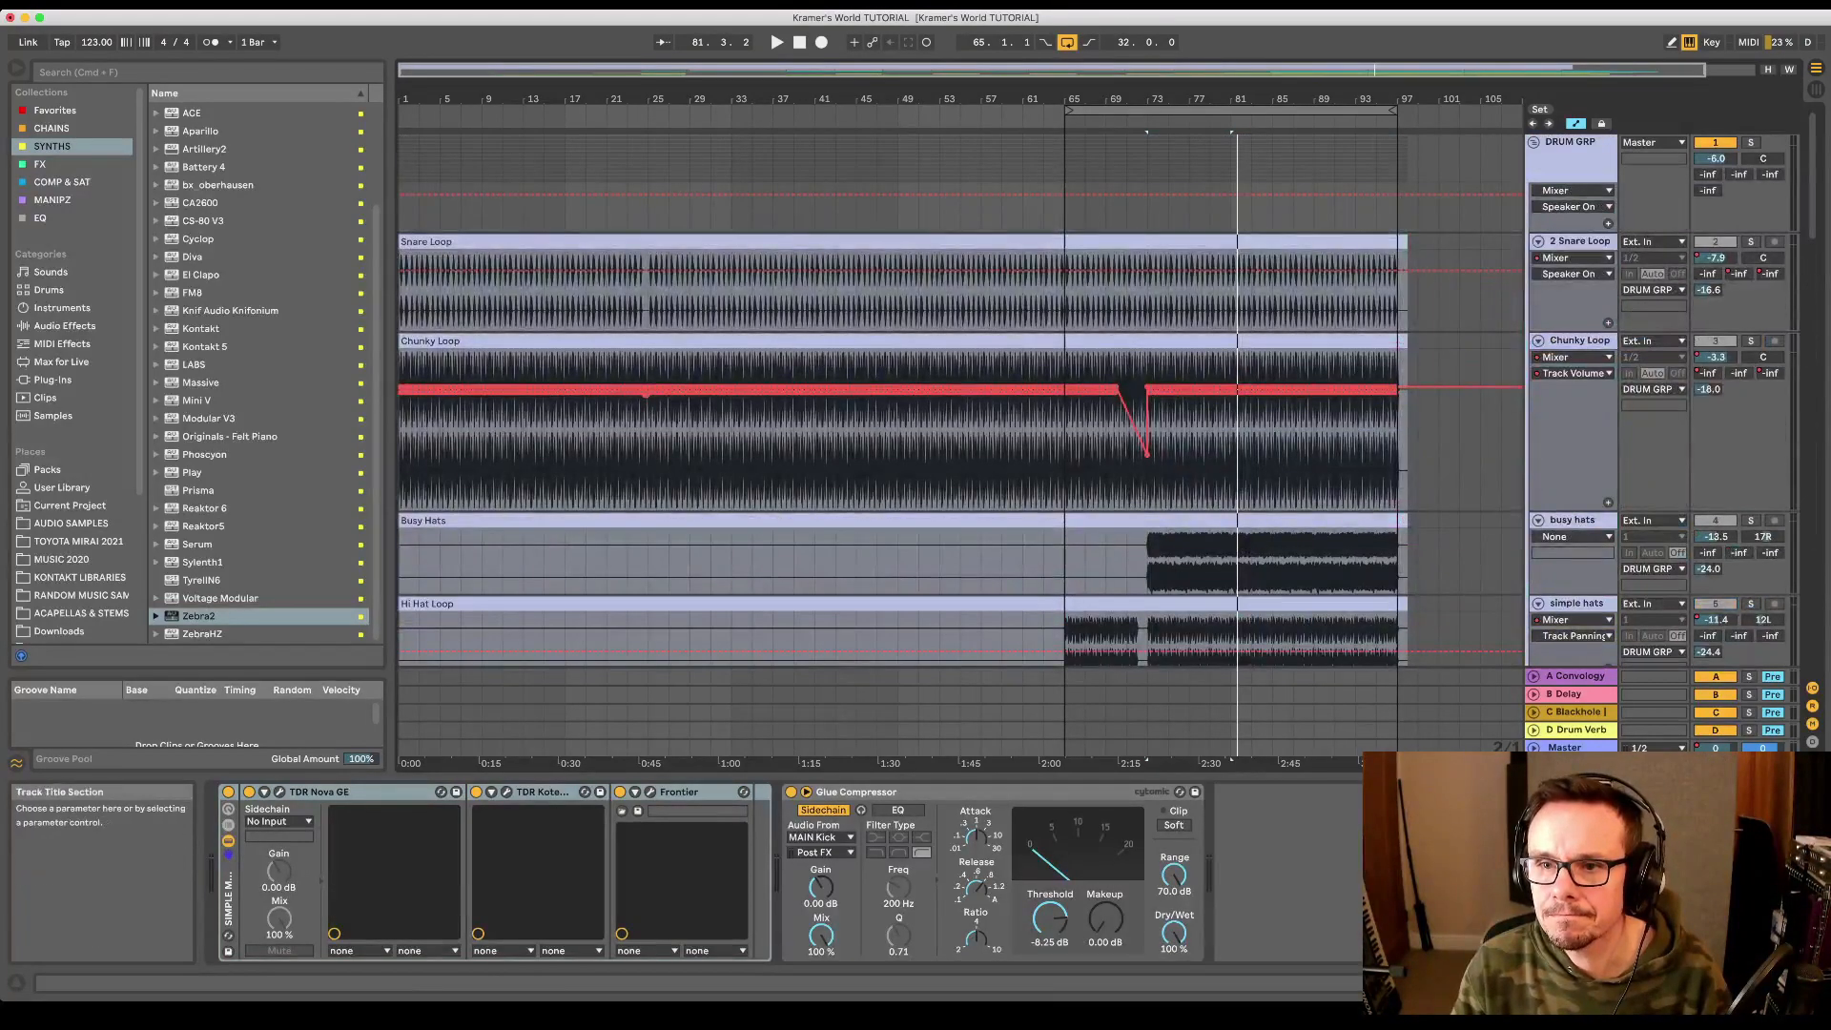
{"action": "left_click", "coordinate": [1579, 242]}
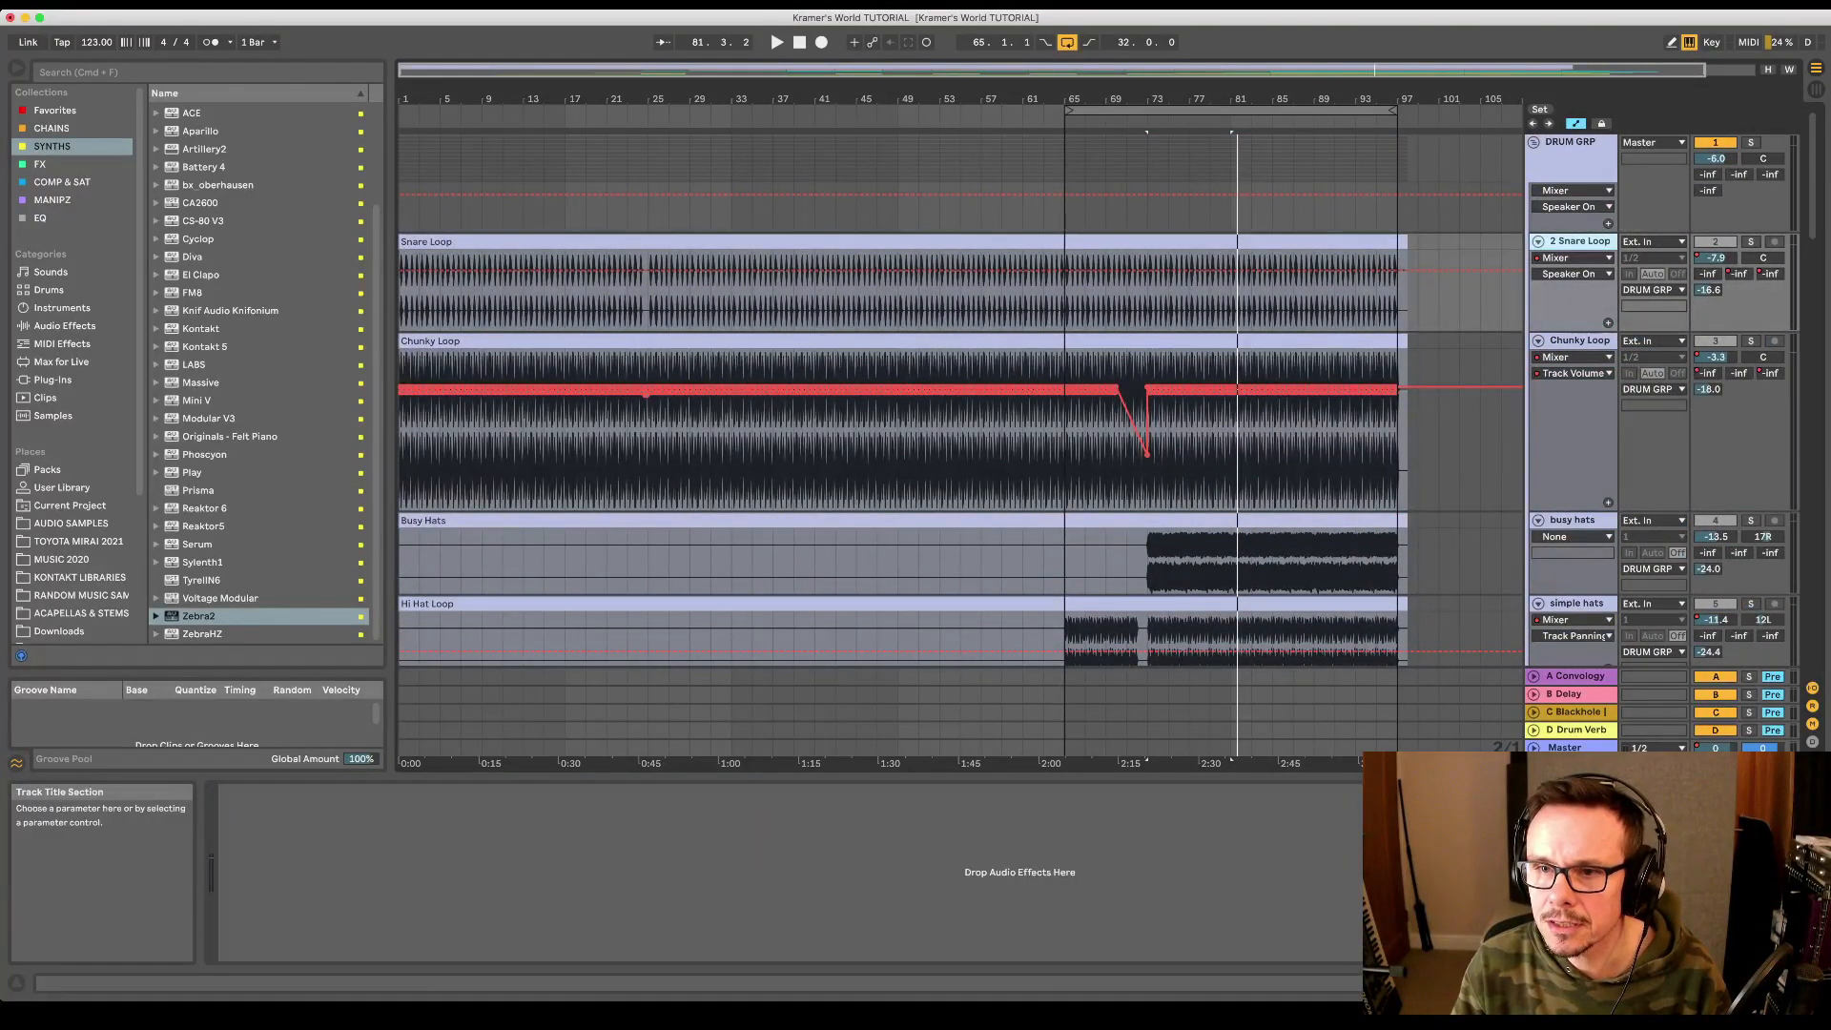
{"action": "scroll", "coordinate": [953, 400], "scroll_direction": "down", "scroll_amount": 15}
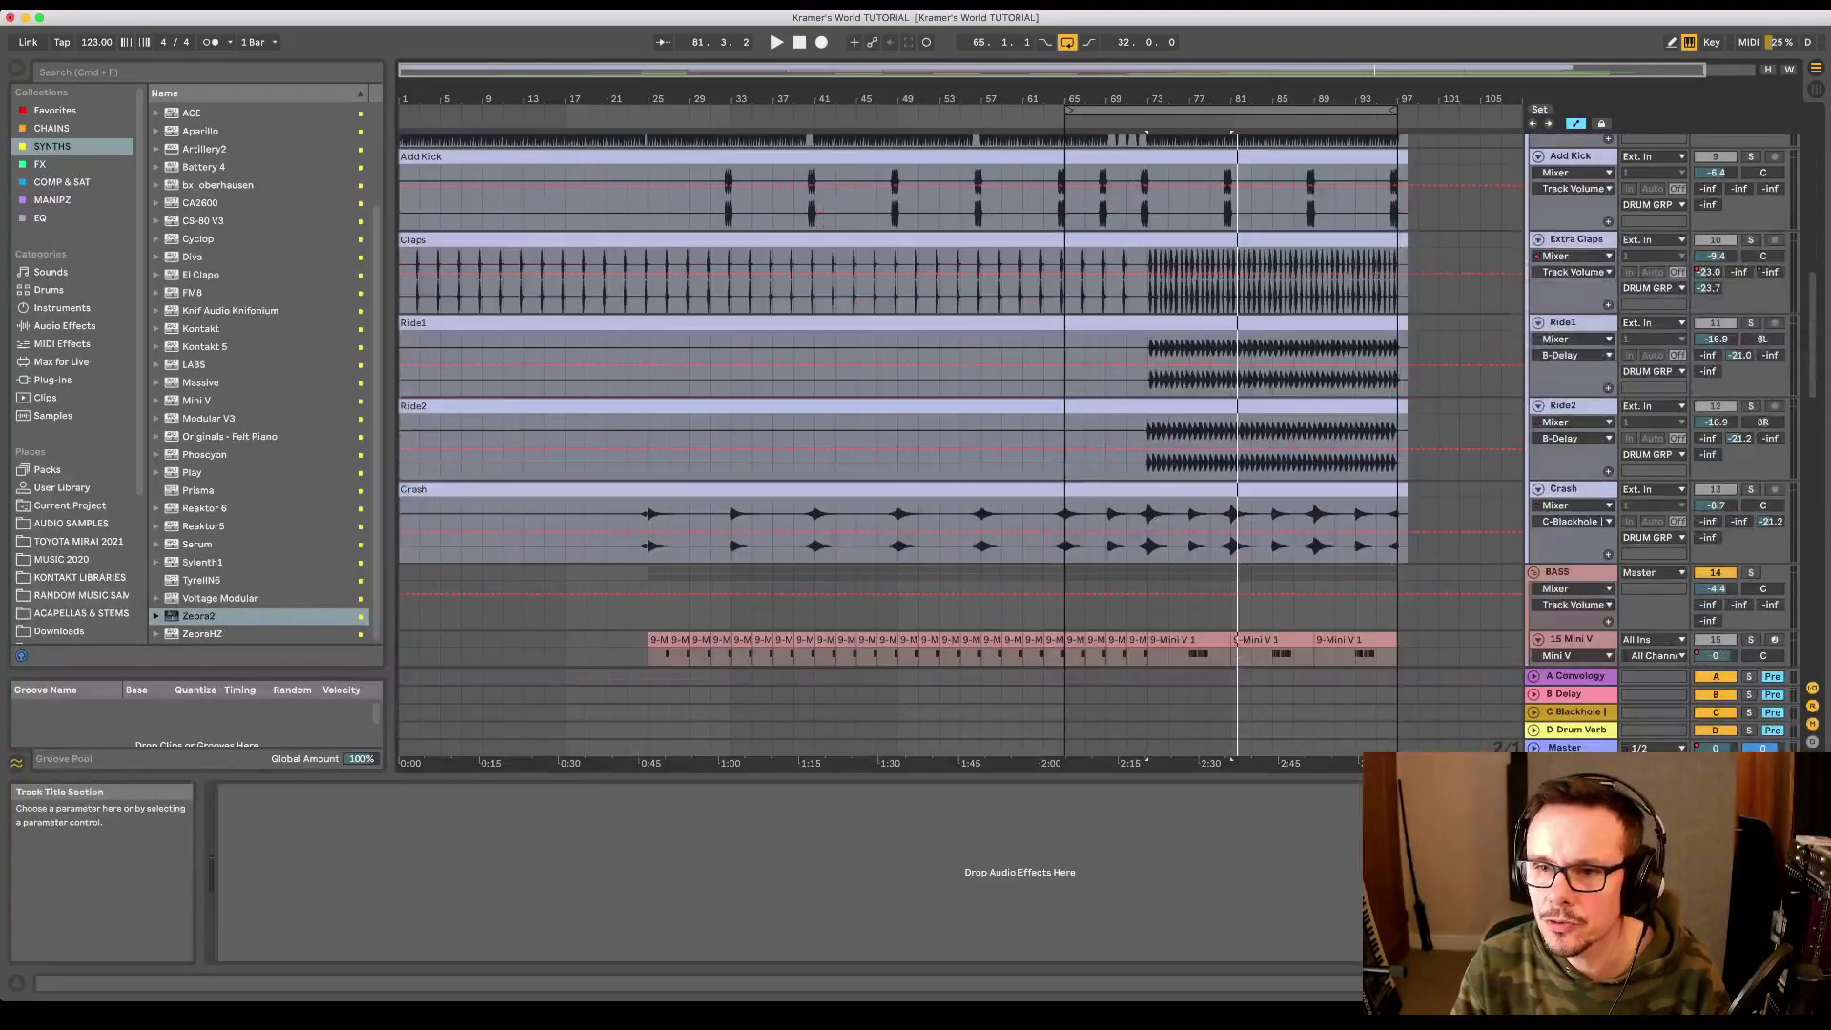
{"action": "scroll", "coordinate": [954, 401], "scroll_direction": "down", "scroll_amount": 5}
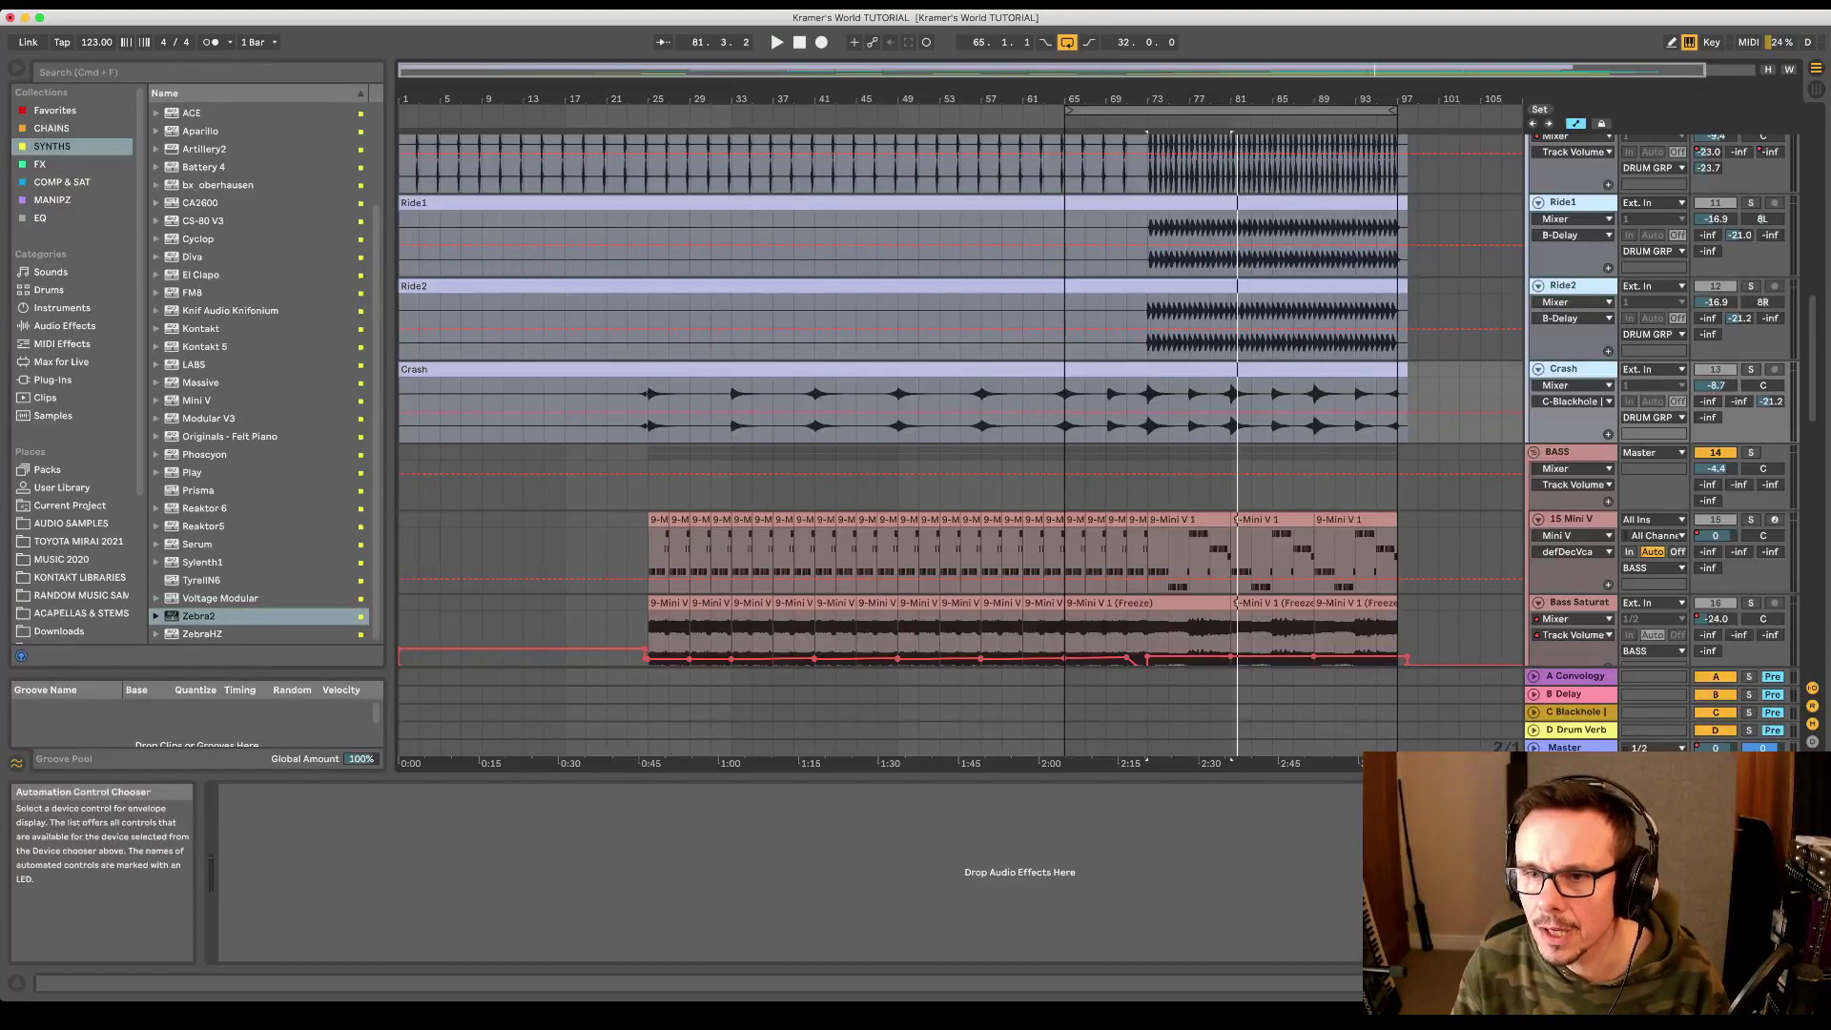
{"action": "scroll", "coordinate": [953, 401], "scroll_direction": "down", "scroll_amount": 15}
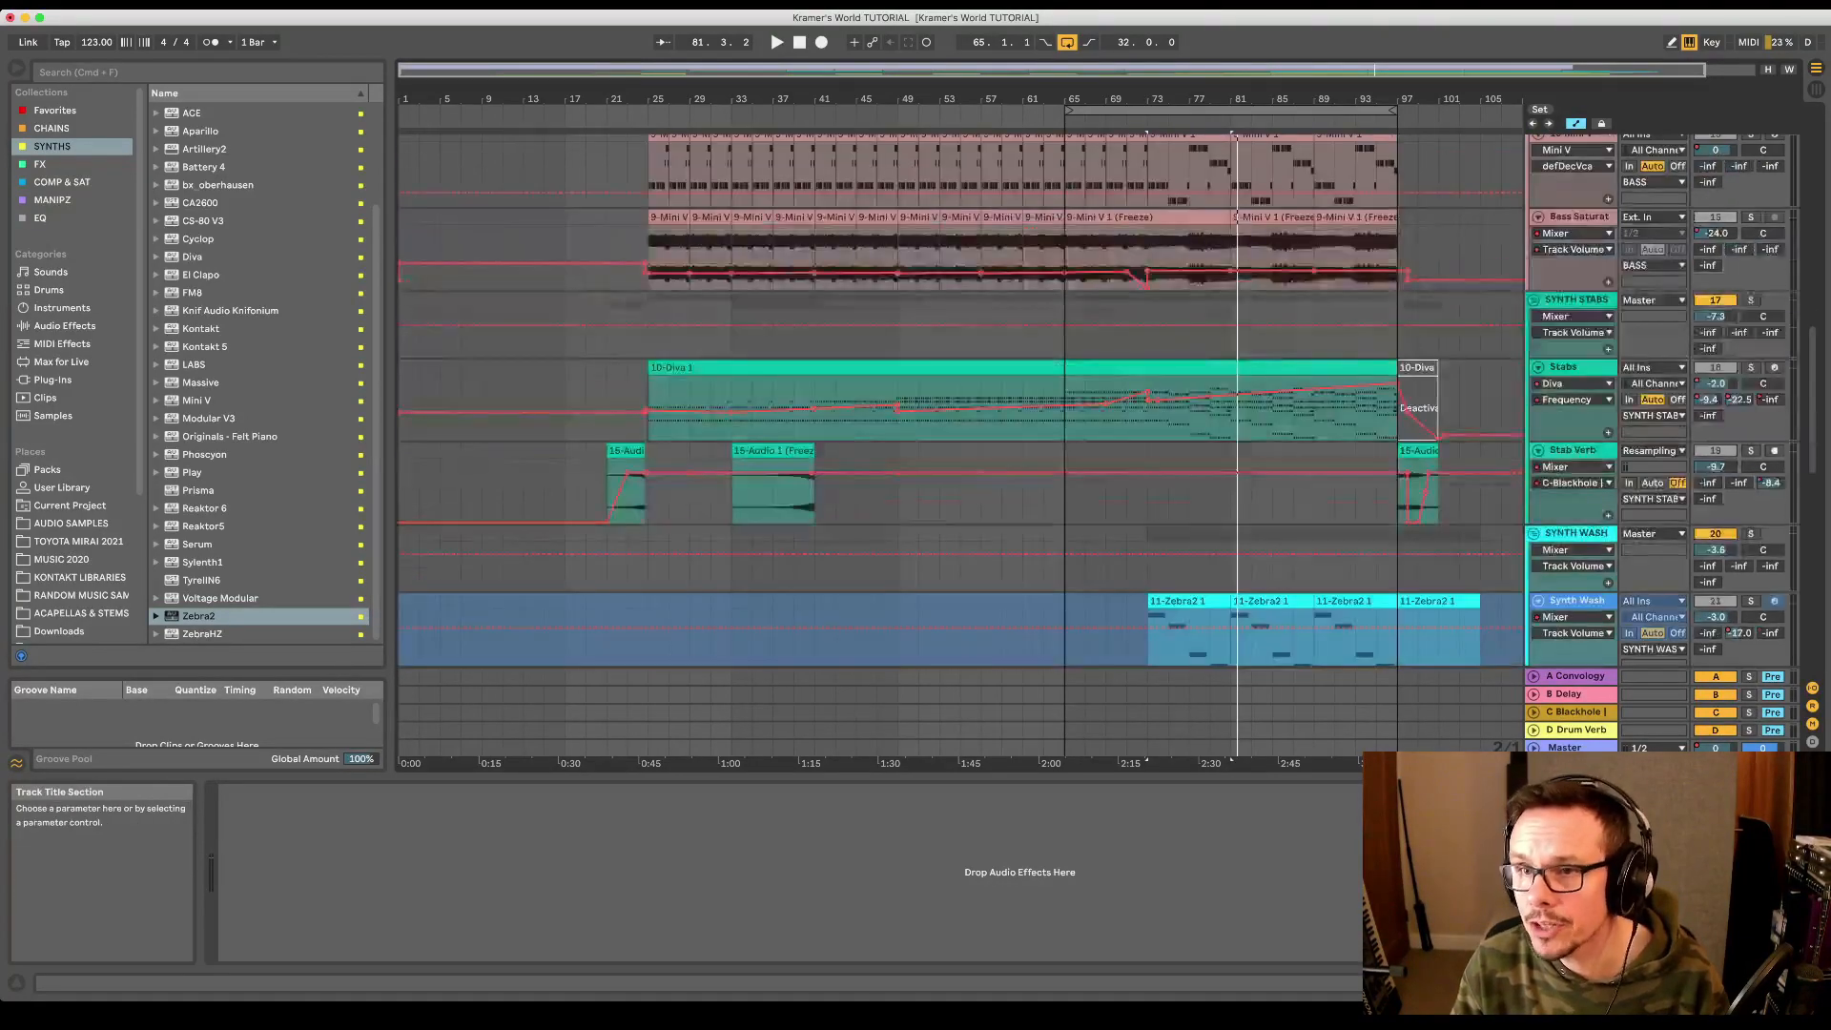
{"action": "scroll", "coordinate": [954, 400], "scroll_direction": "up", "scroll_amount": 20}
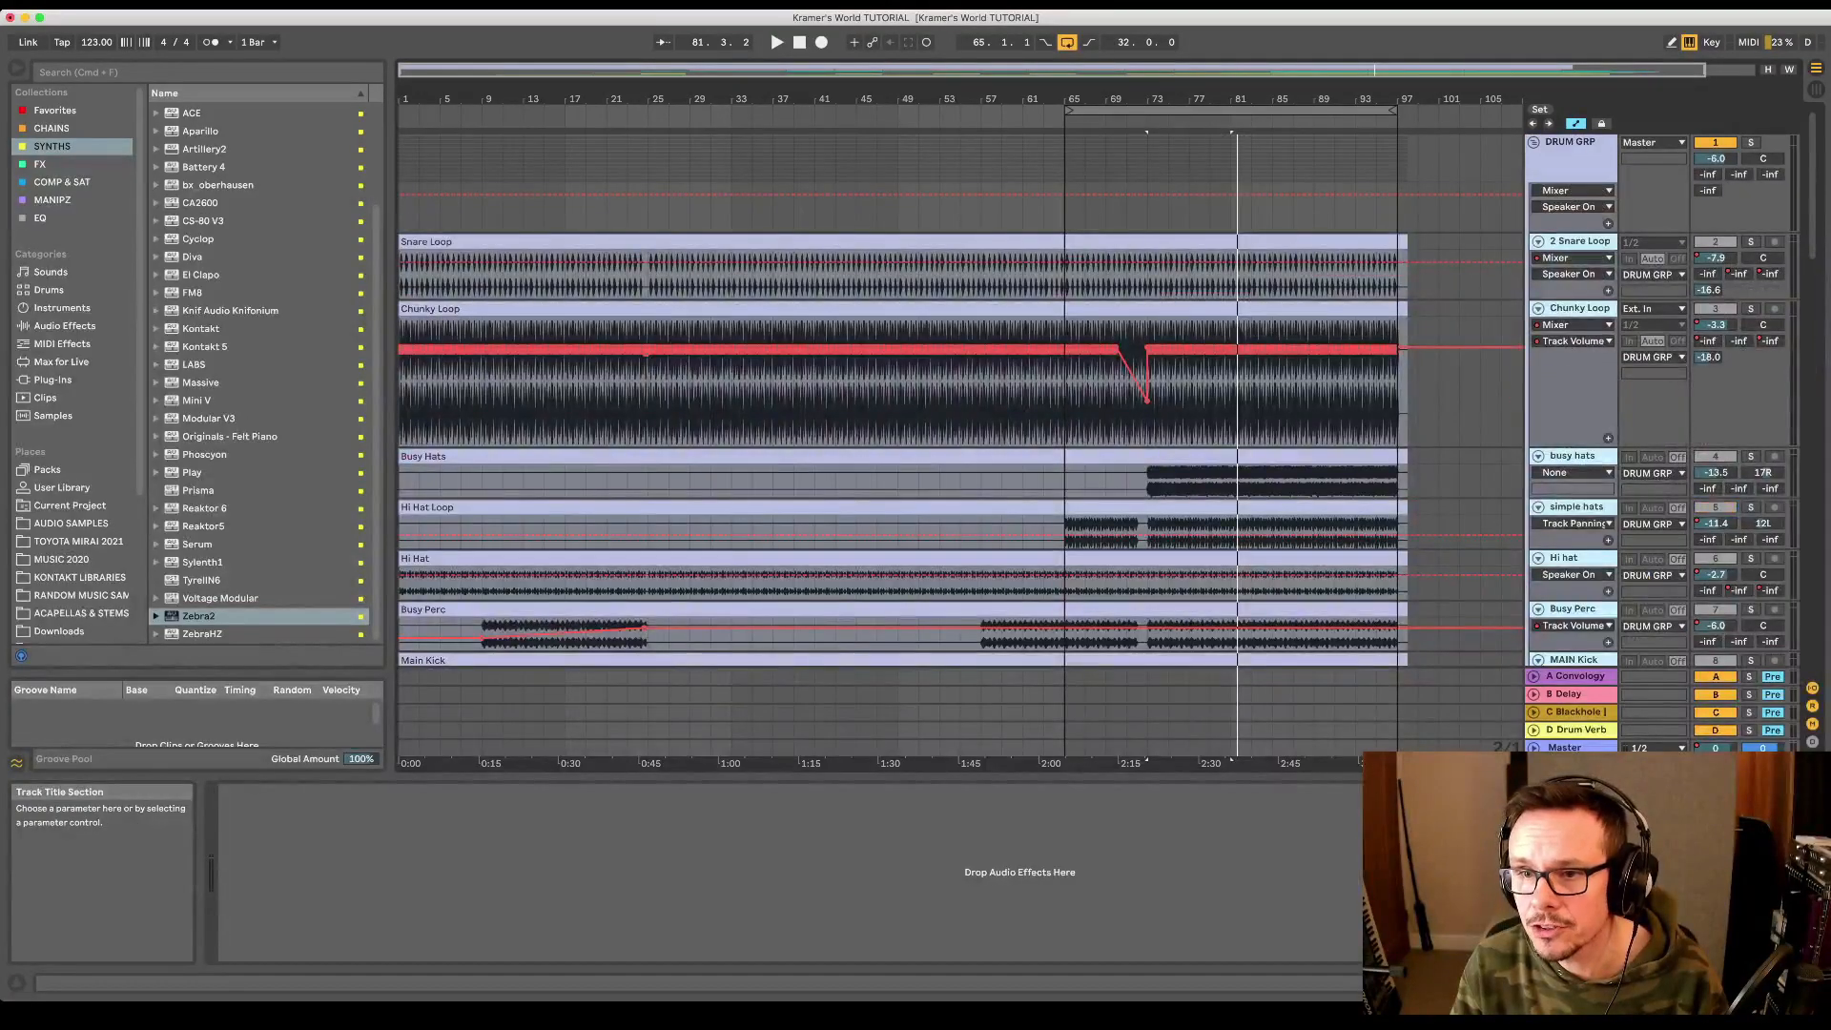
{"action": "left_click", "coordinate": [1579, 309]}
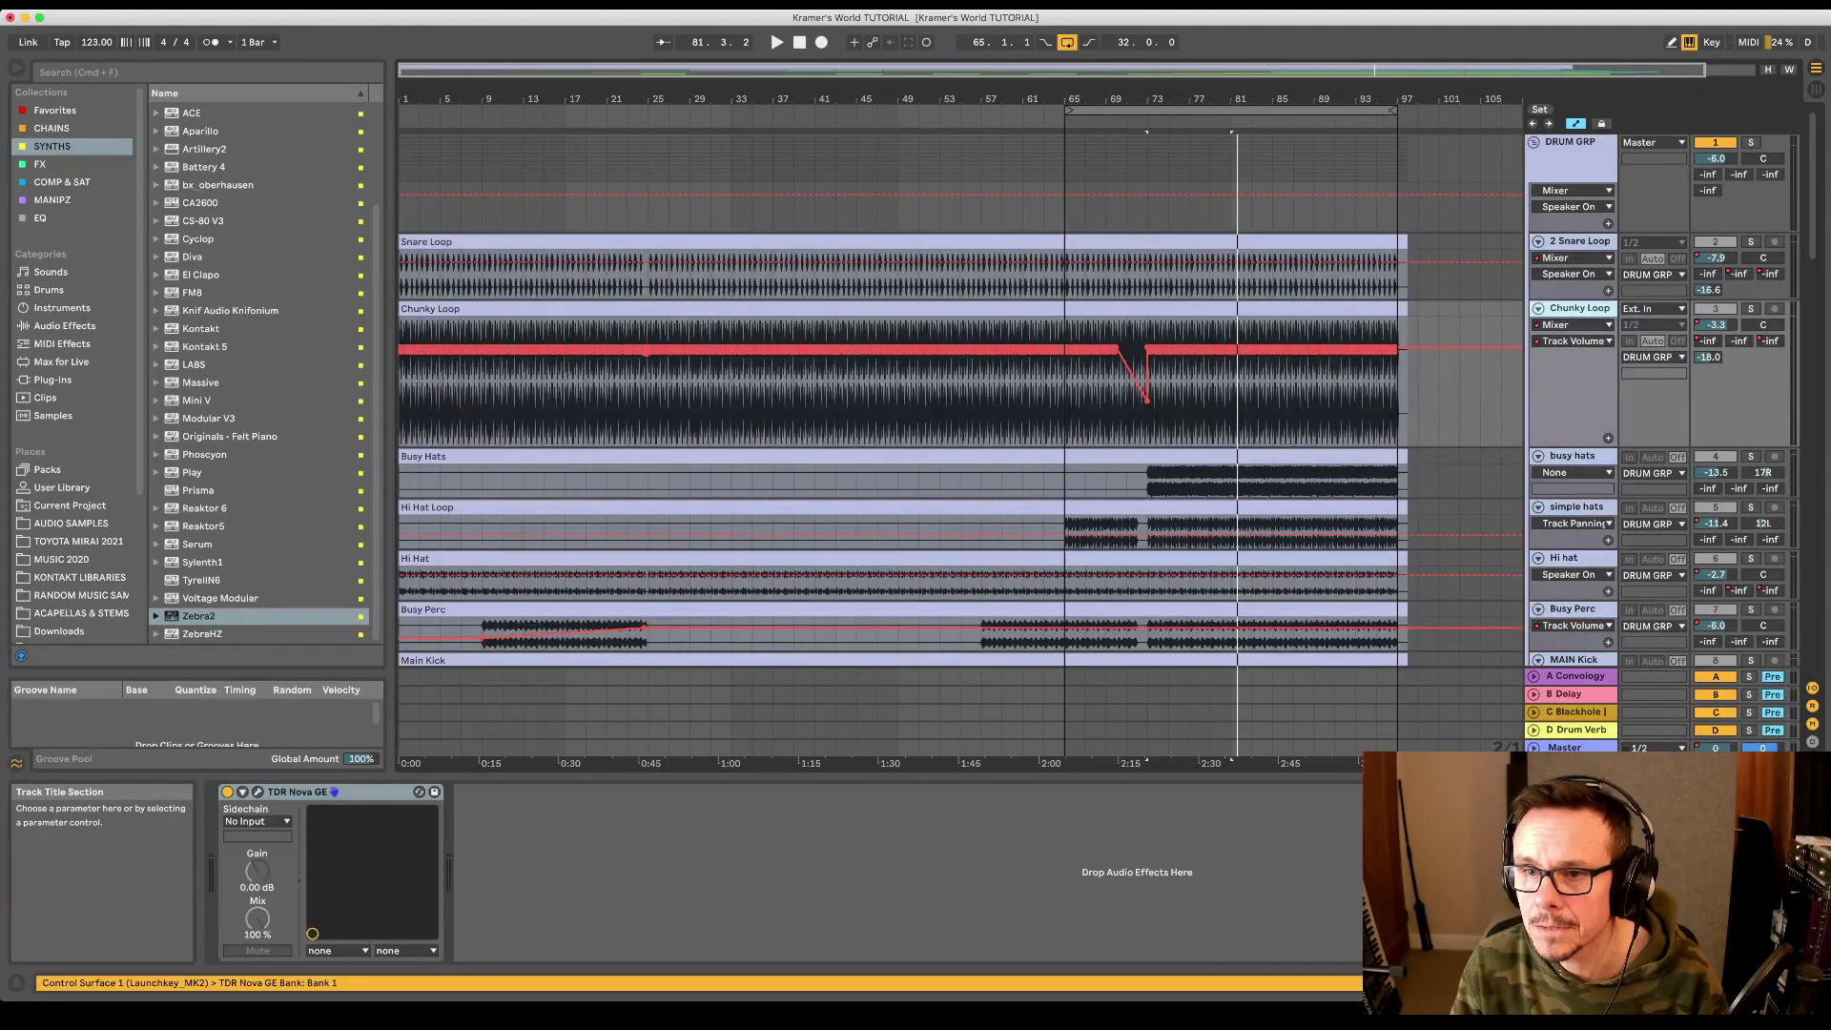
{"action": "left_click_drag", "start_coordinate": [1573, 447], "coordinate": [1573, 351]}
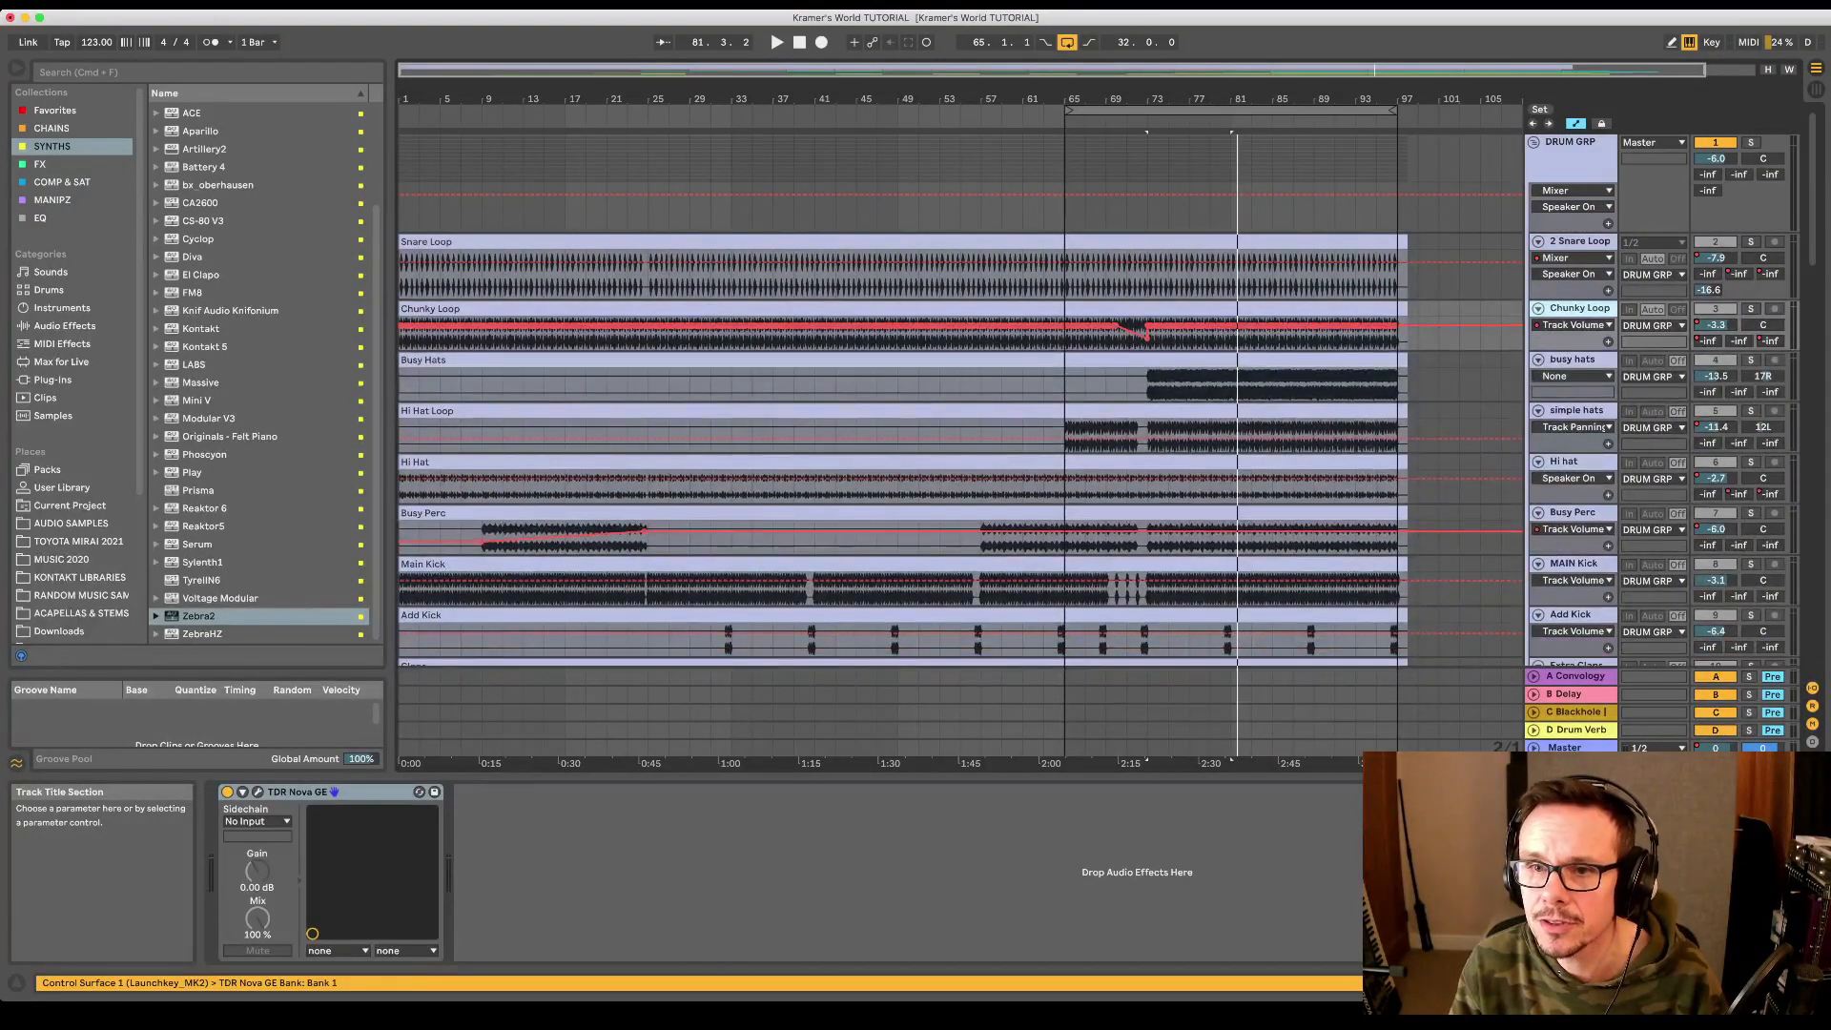
- Solo the DRUM GRP group and play the arrangement from bar 49
{"action": "scroll", "coordinate": [953, 429], "scroll_direction": "down", "scroll_amount": 5}
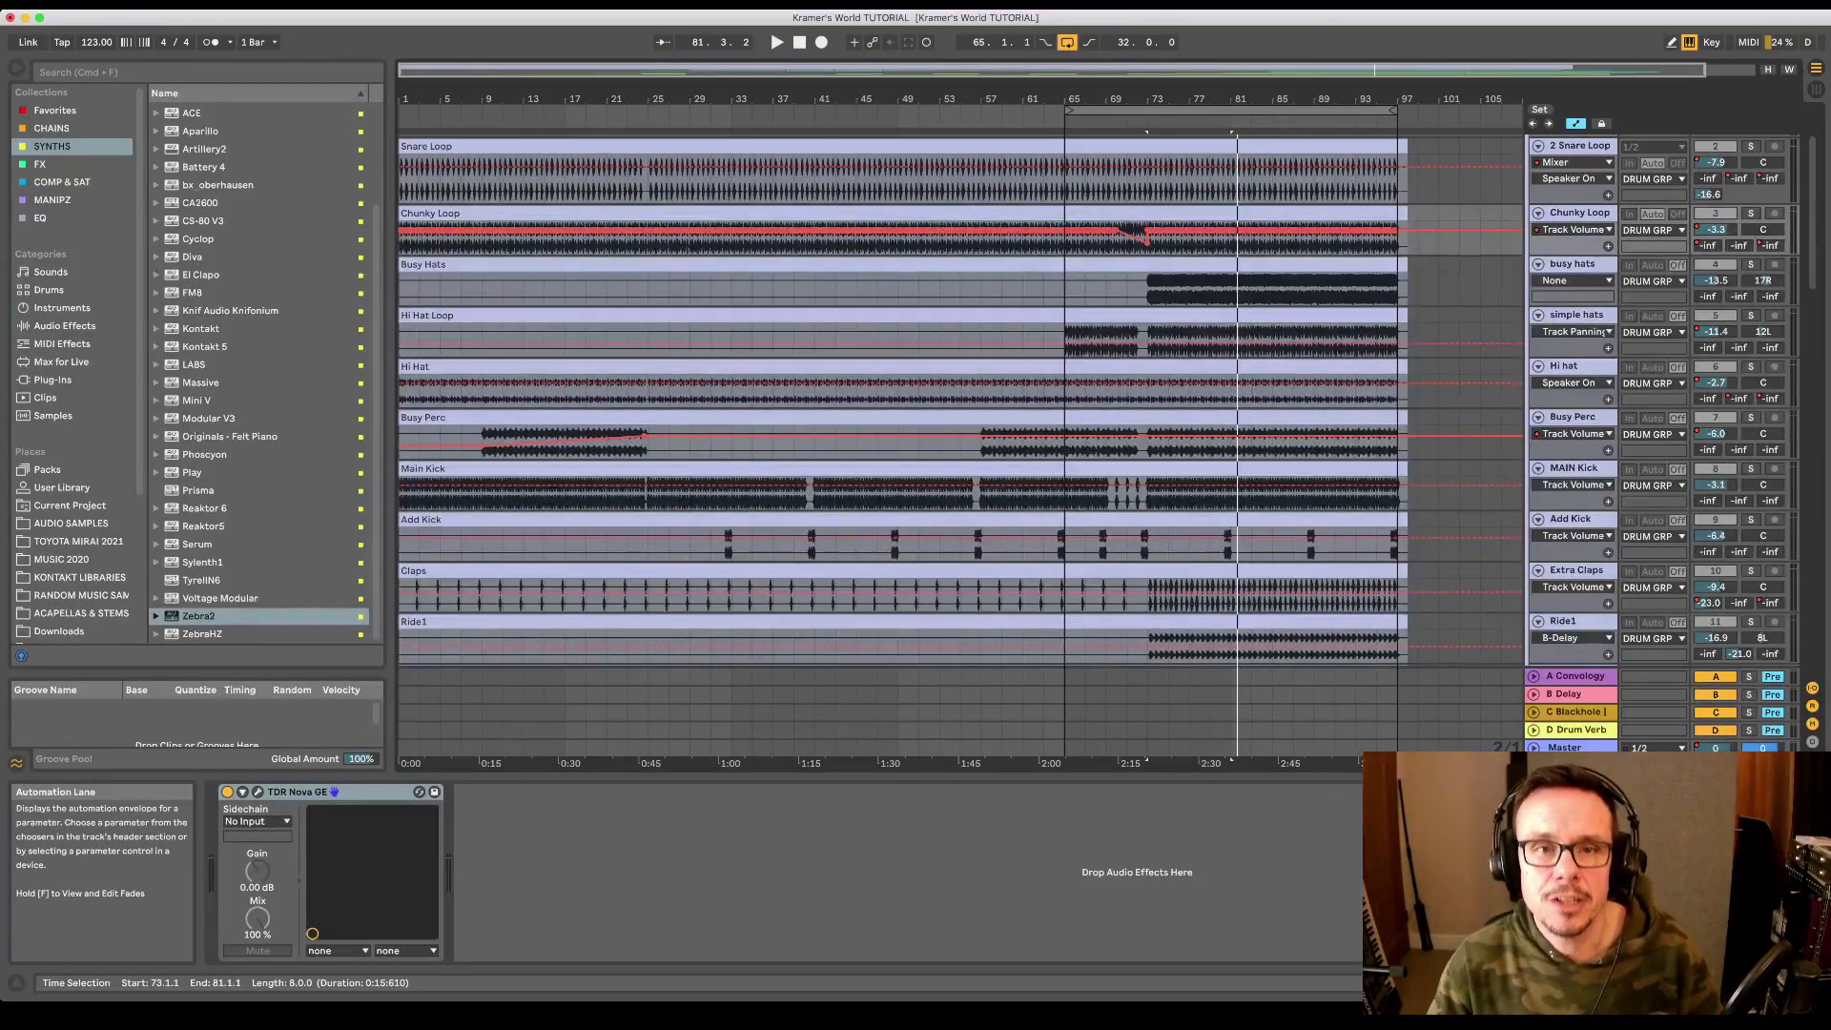
{"action": "scroll", "coordinate": [954, 400], "scroll_direction": "up", "scroll_amount": 4}
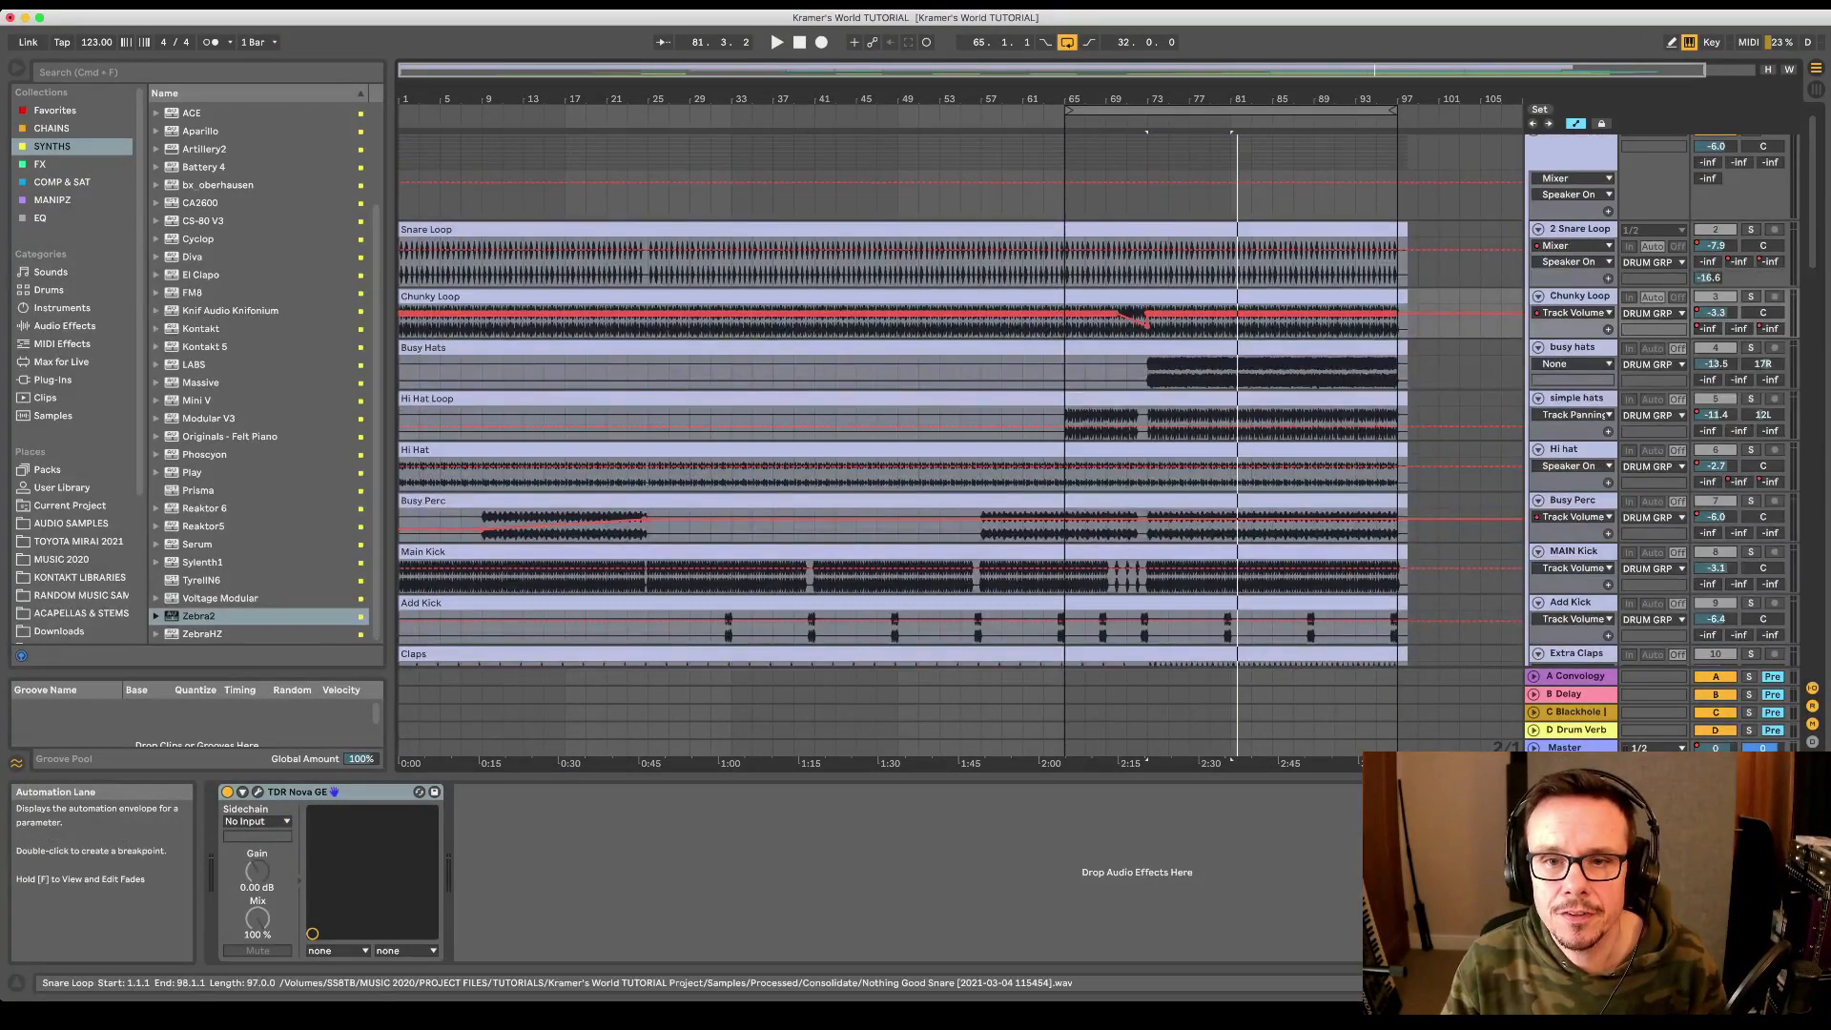
{"action": "scroll", "coordinate": [953, 401], "scroll_direction": "down", "scroll_amount": 15}
{"action": "scroll", "coordinate": [954, 400], "scroll_direction": "up", "scroll_amount": 6}
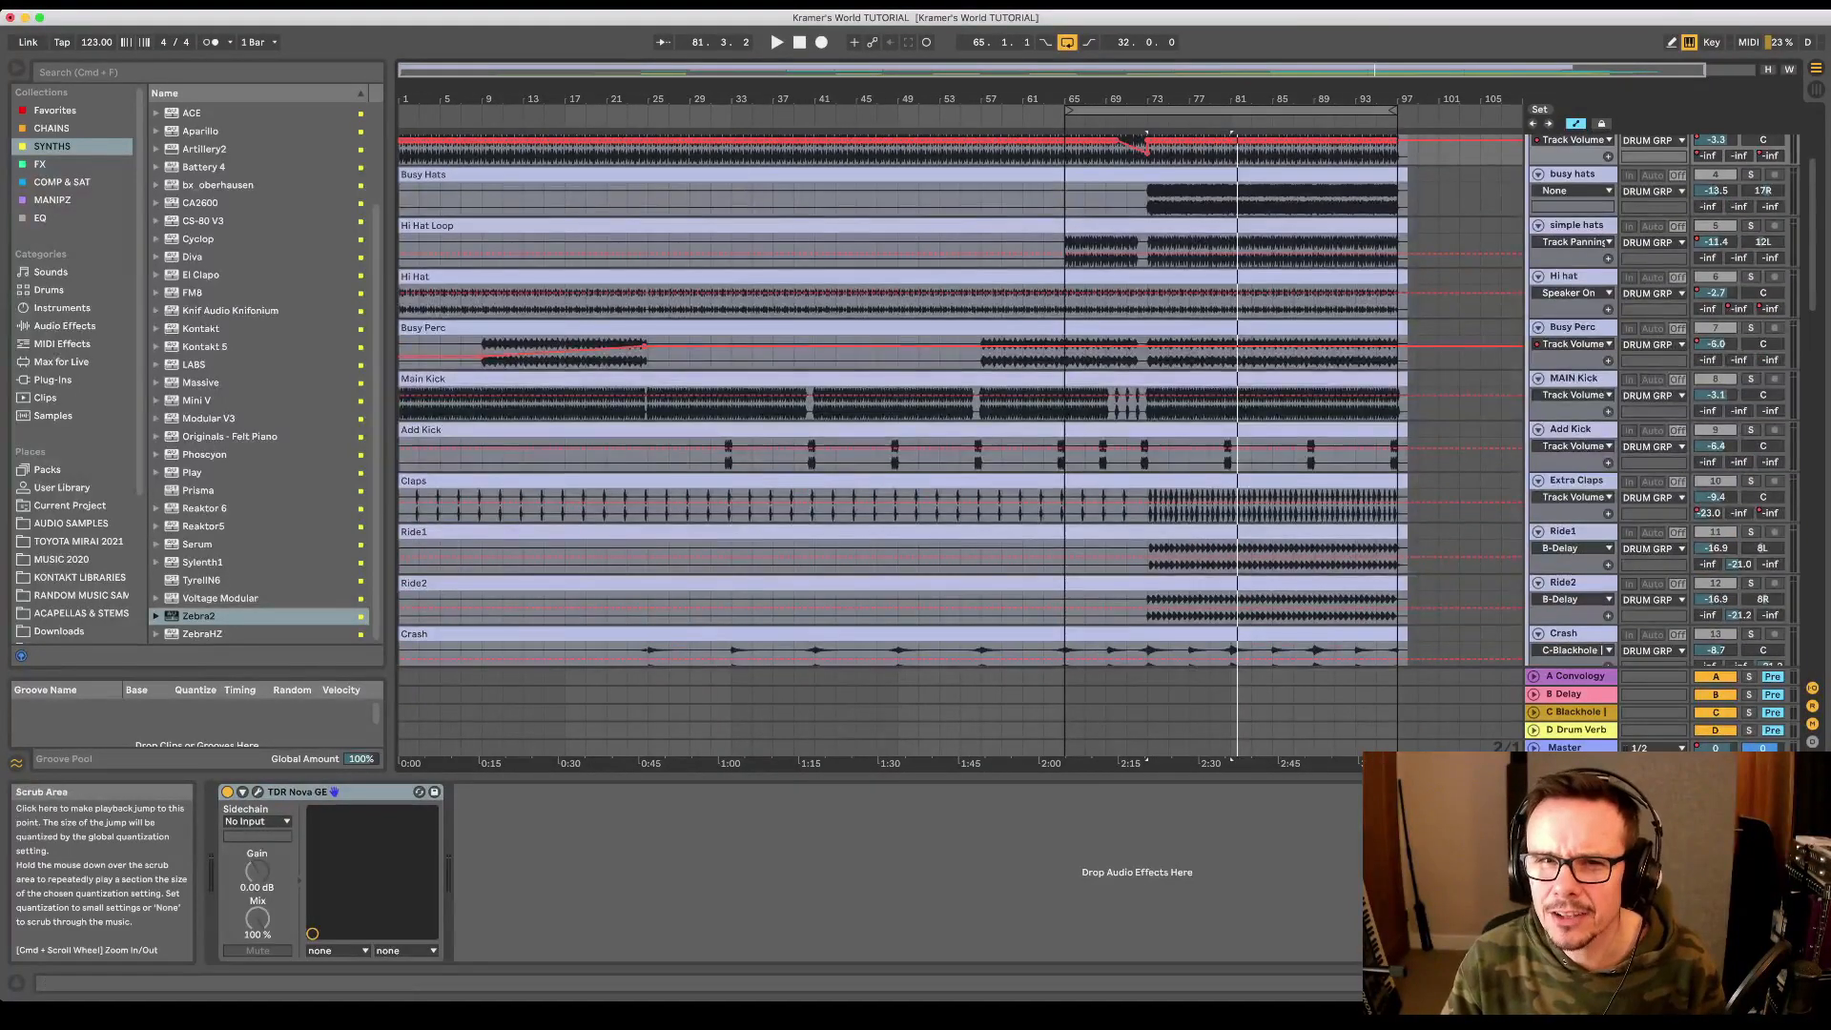
{"action": "scroll", "coordinate": [953, 401], "scroll_direction": "up", "scroll_amount": 9}
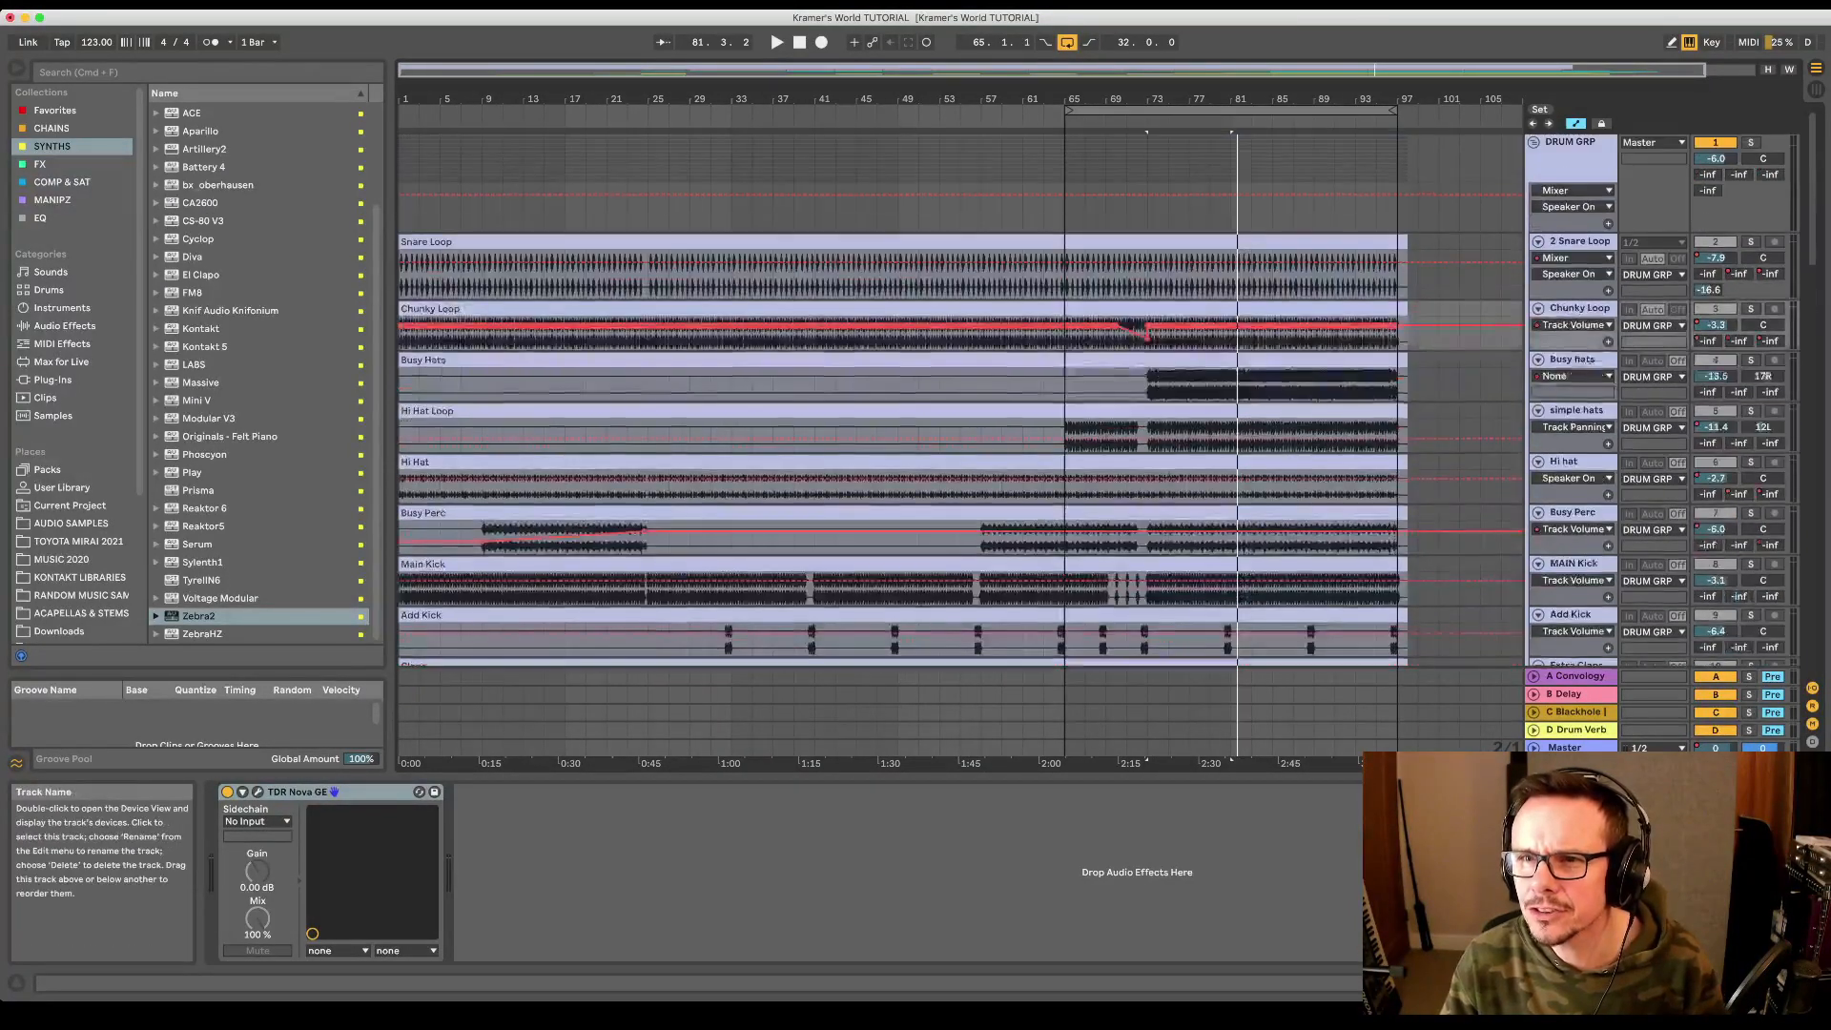
{"action": "left_click", "coordinate": [1751, 142]}
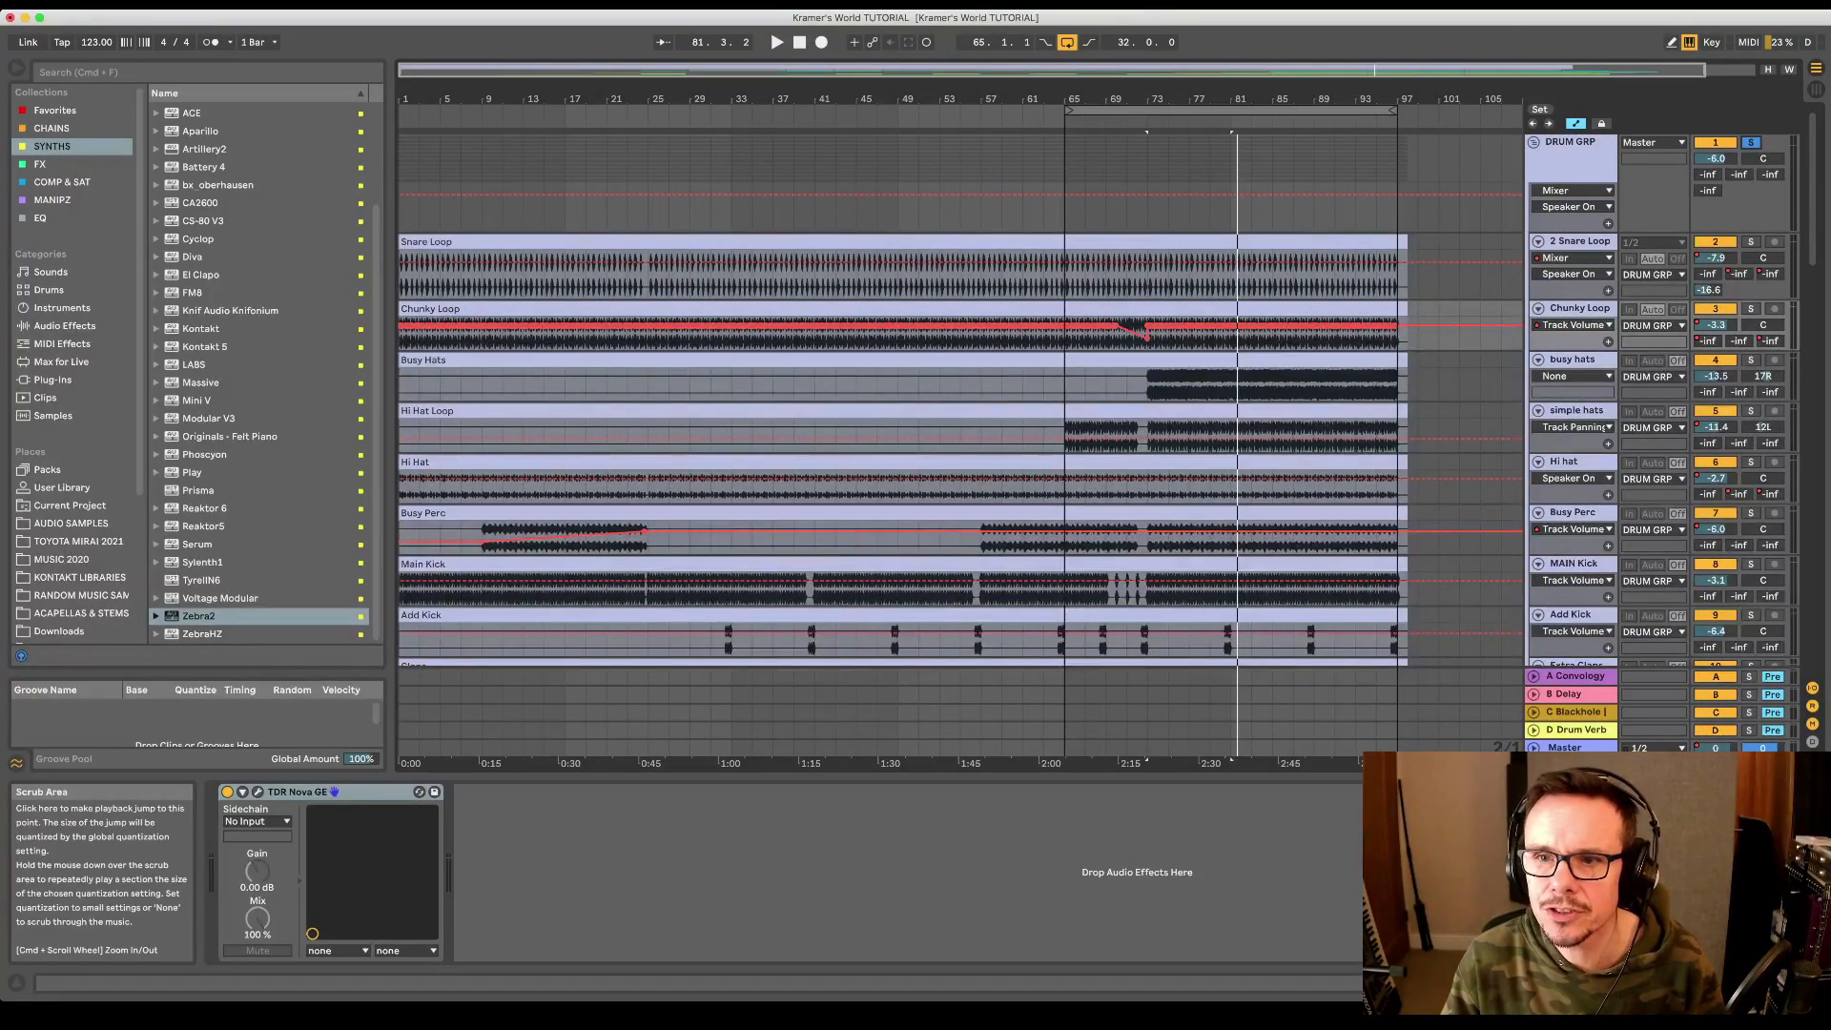
{"action": "left_click", "coordinate": [899, 123]}
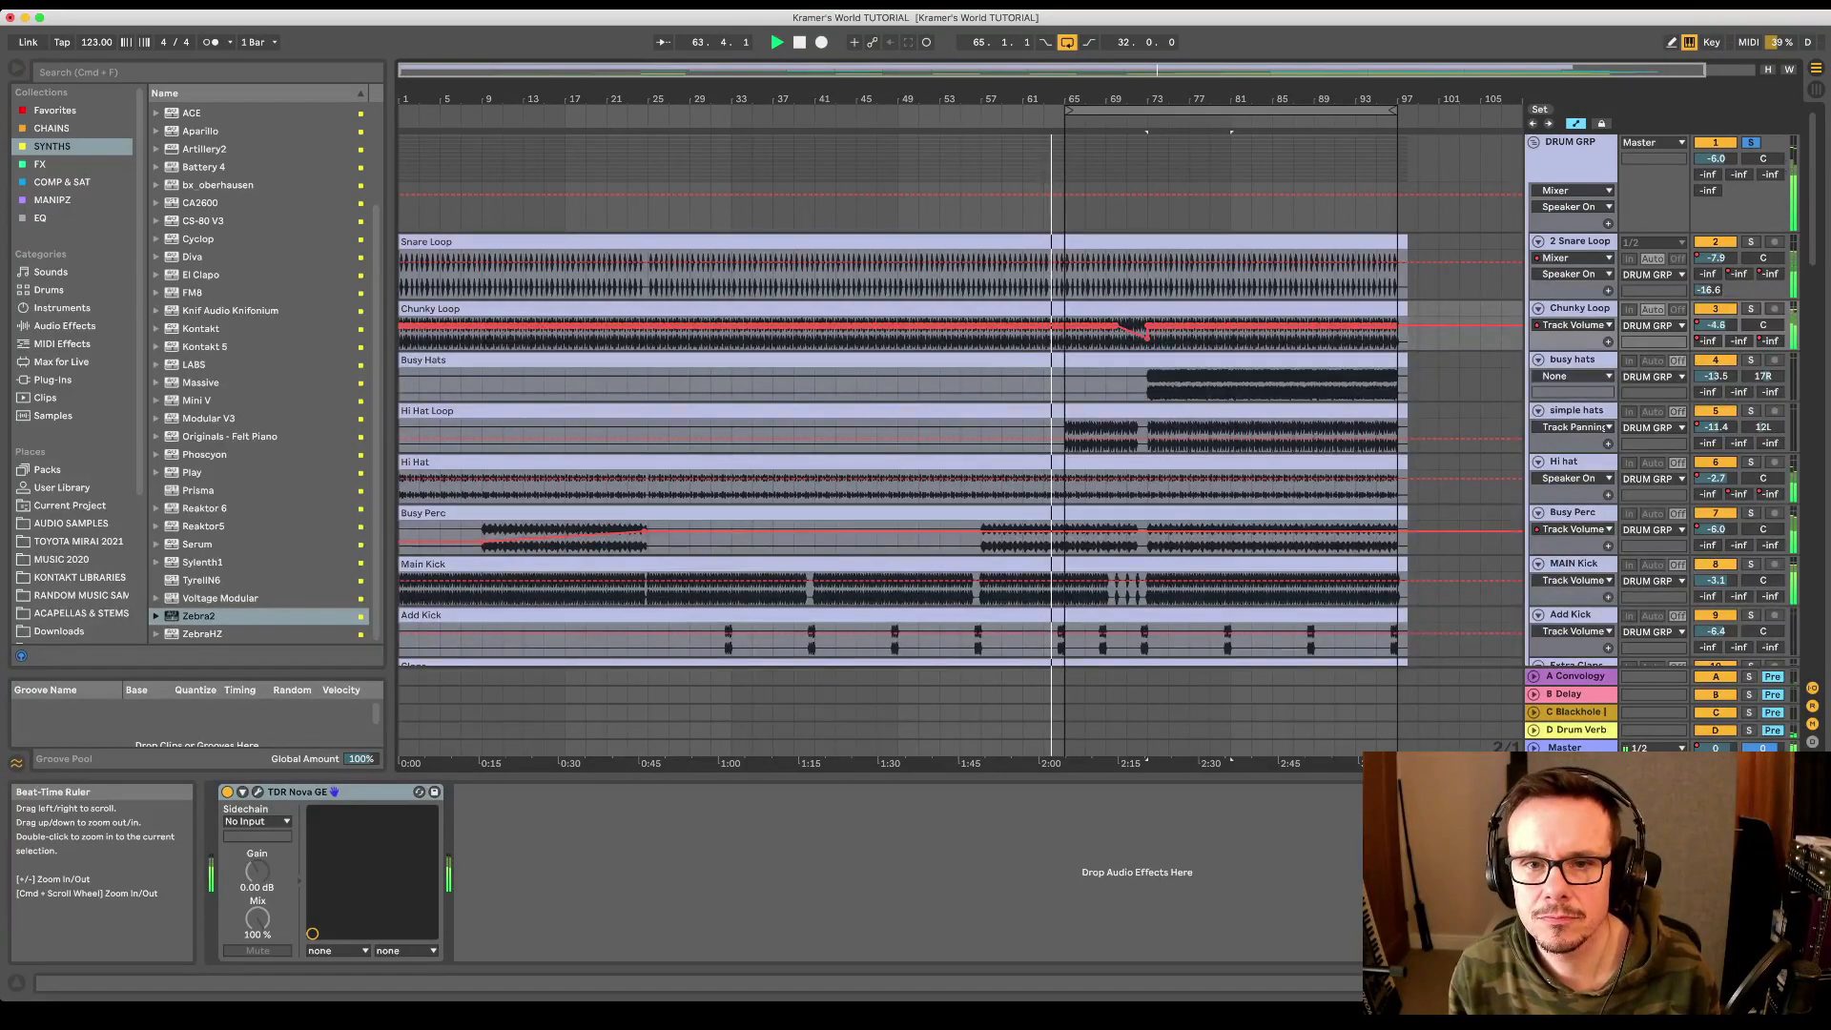
- Examine the drum tracks from Snare Loop to Crash around bars 65 to 81 during solo playback, and stop playback
{"action": "left_click_drag", "start_coordinate": [1072, 99], "coordinate": [1073, 166]}
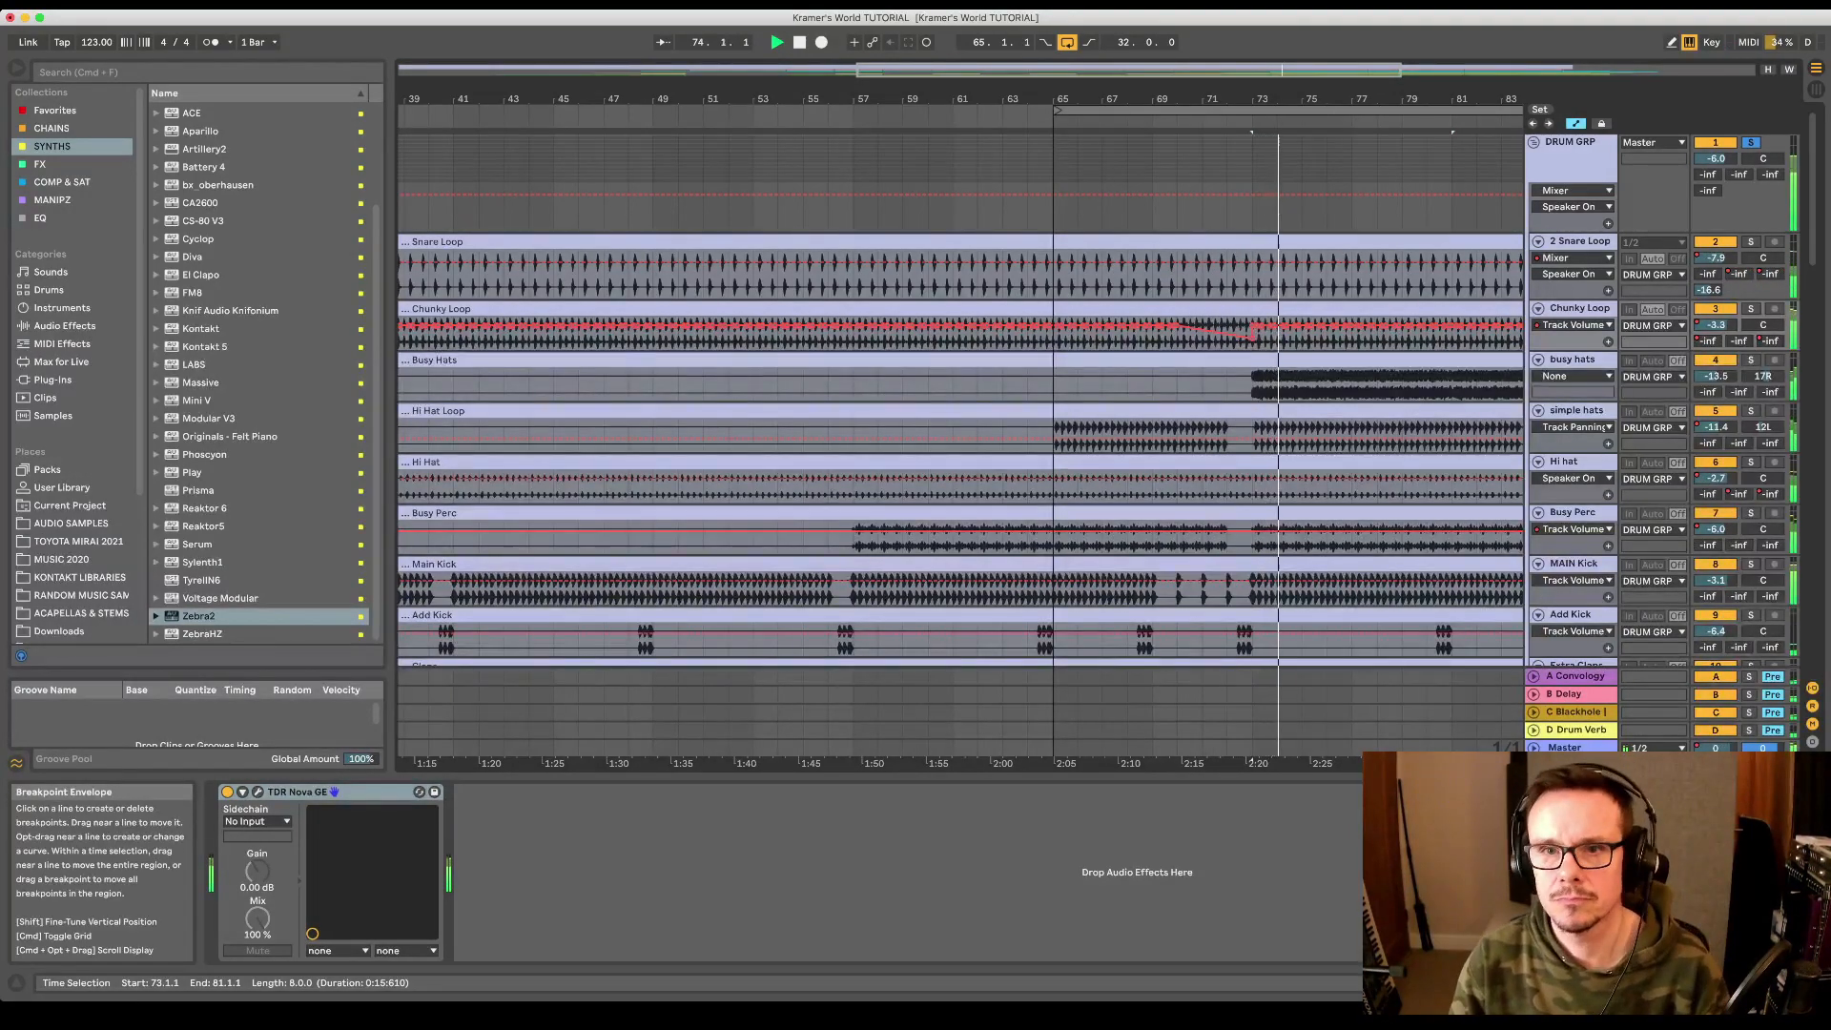
{"action": "left_click_drag", "start_coordinate": [1158, 99], "coordinate": [1156, 36]}
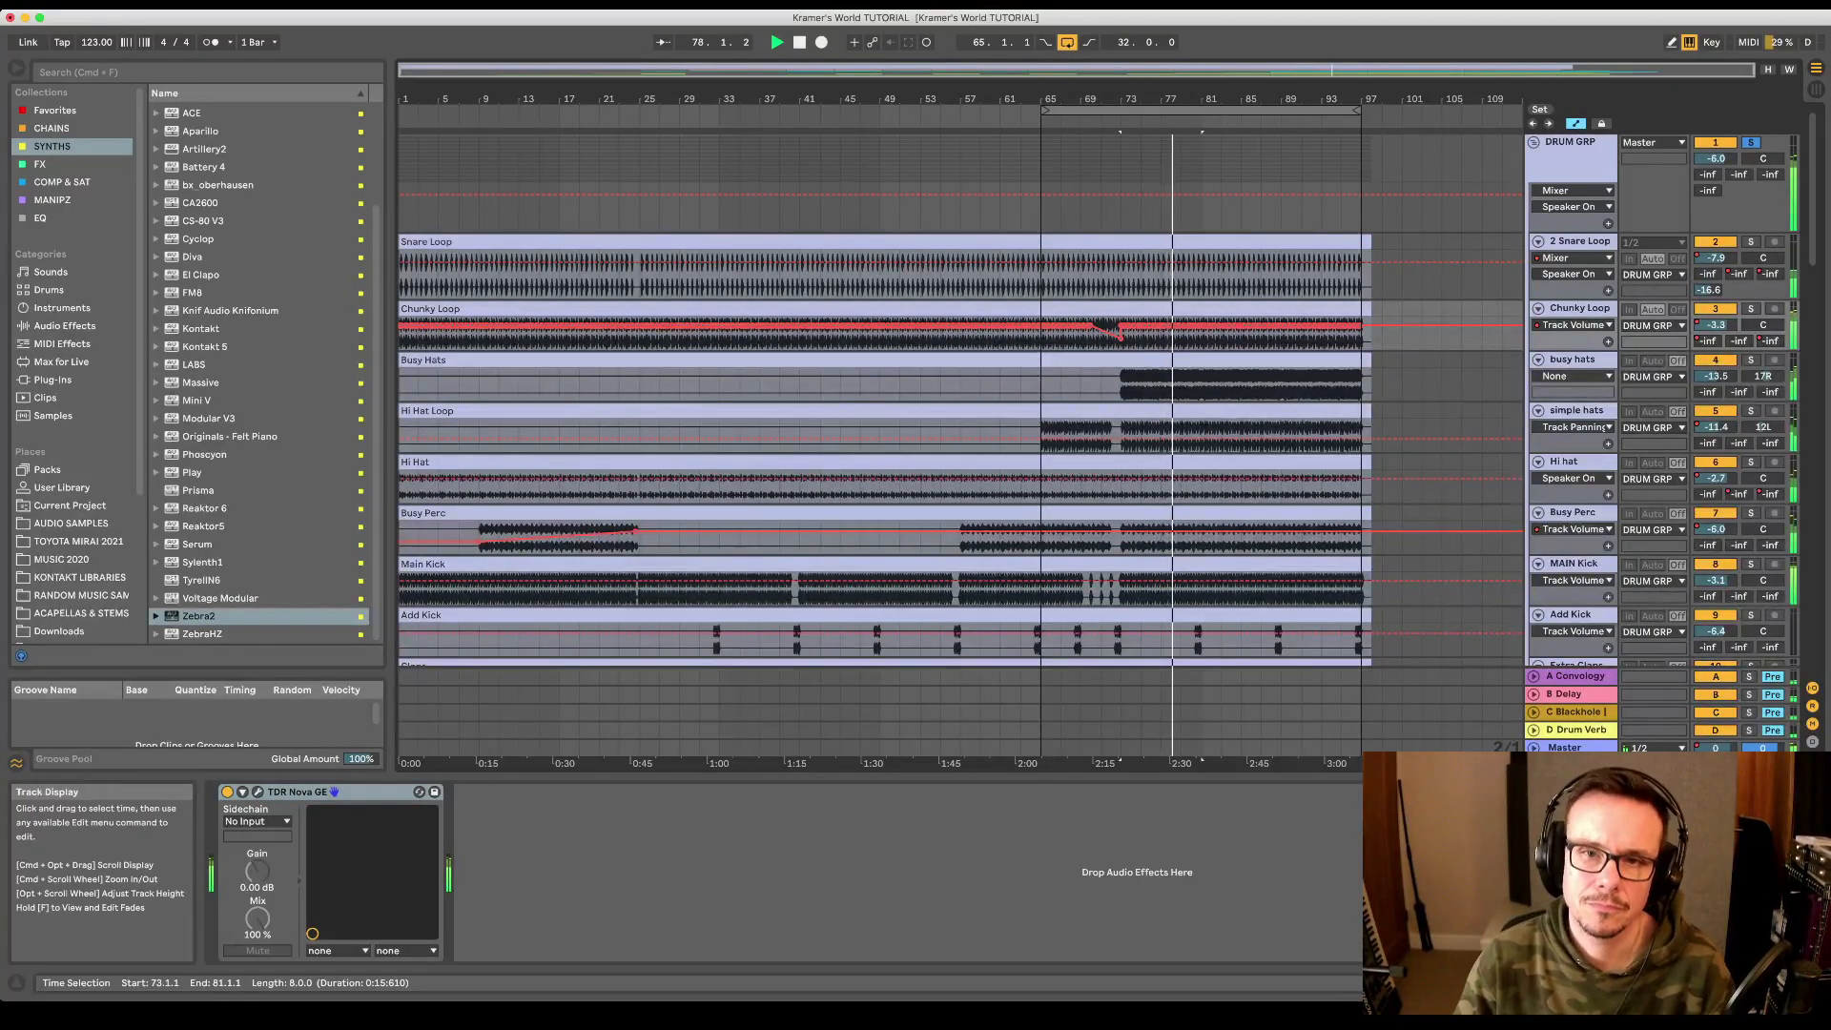
{"action": "scroll", "coordinate": [953, 401], "scroll_direction": "down", "scroll_amount": 4}
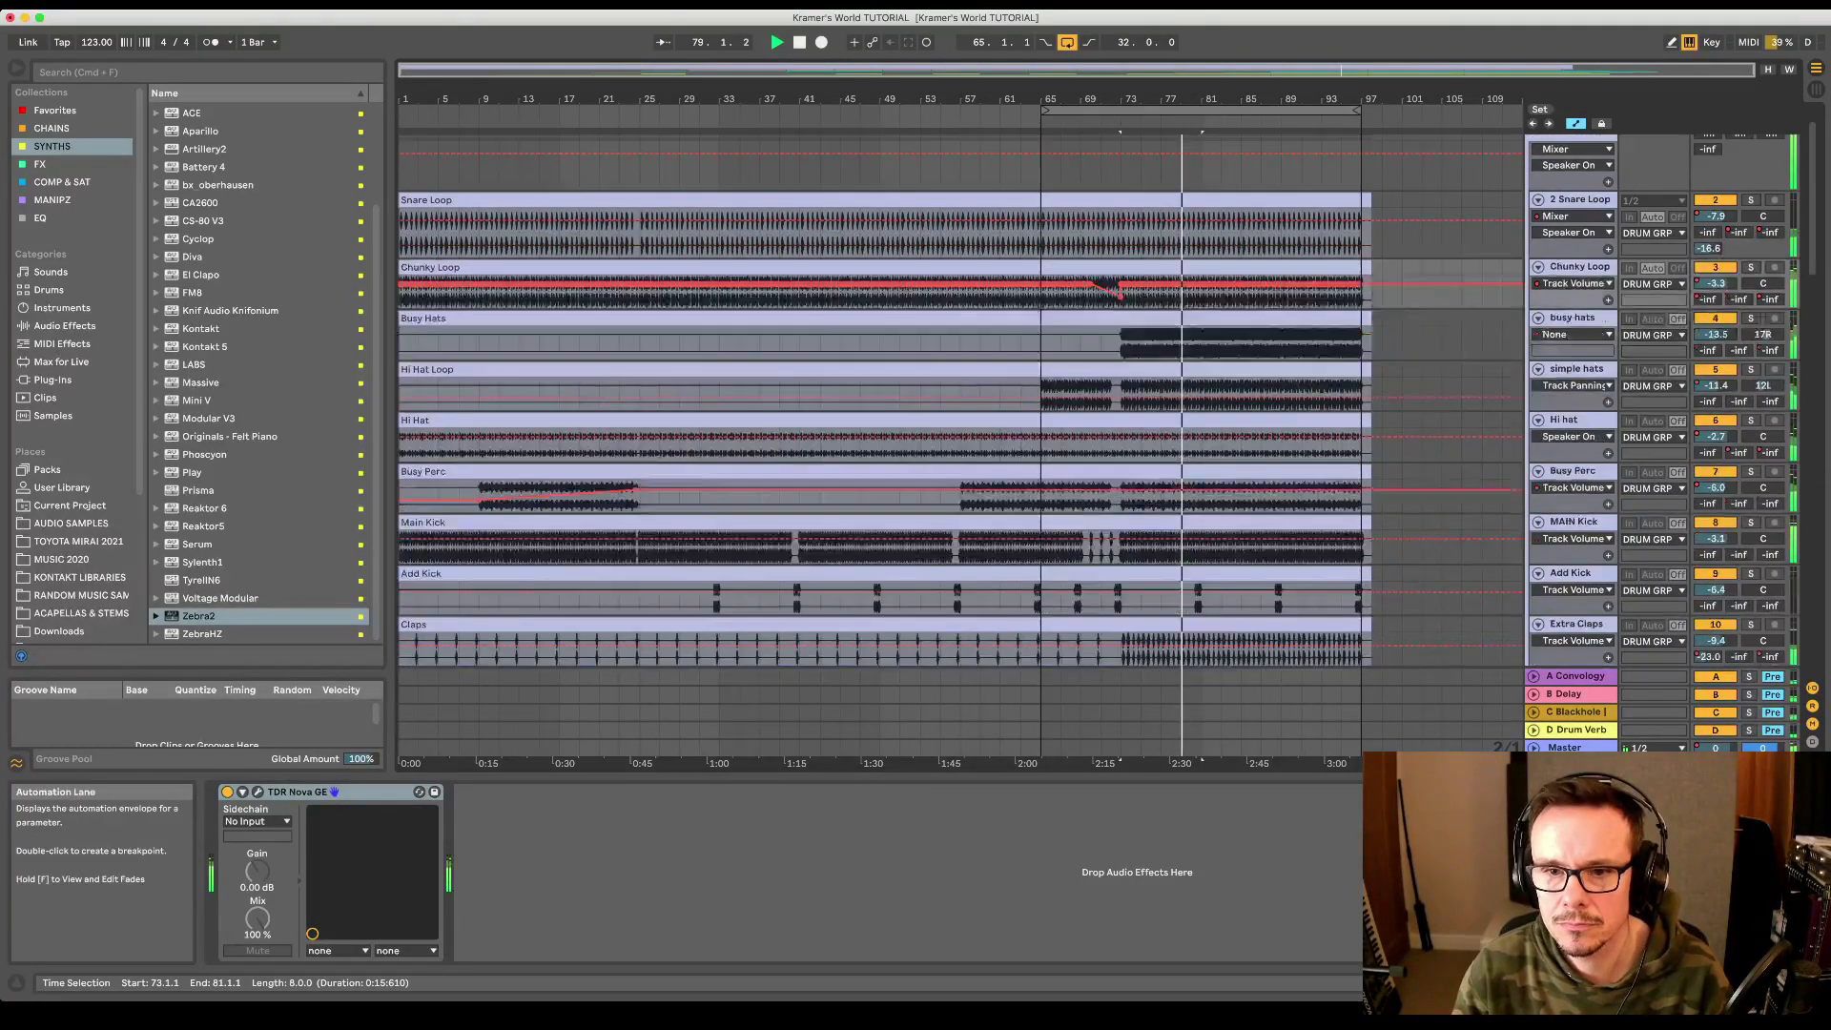
{"action": "scroll", "coordinate": [954, 400], "scroll_direction": "down", "scroll_amount": 3}
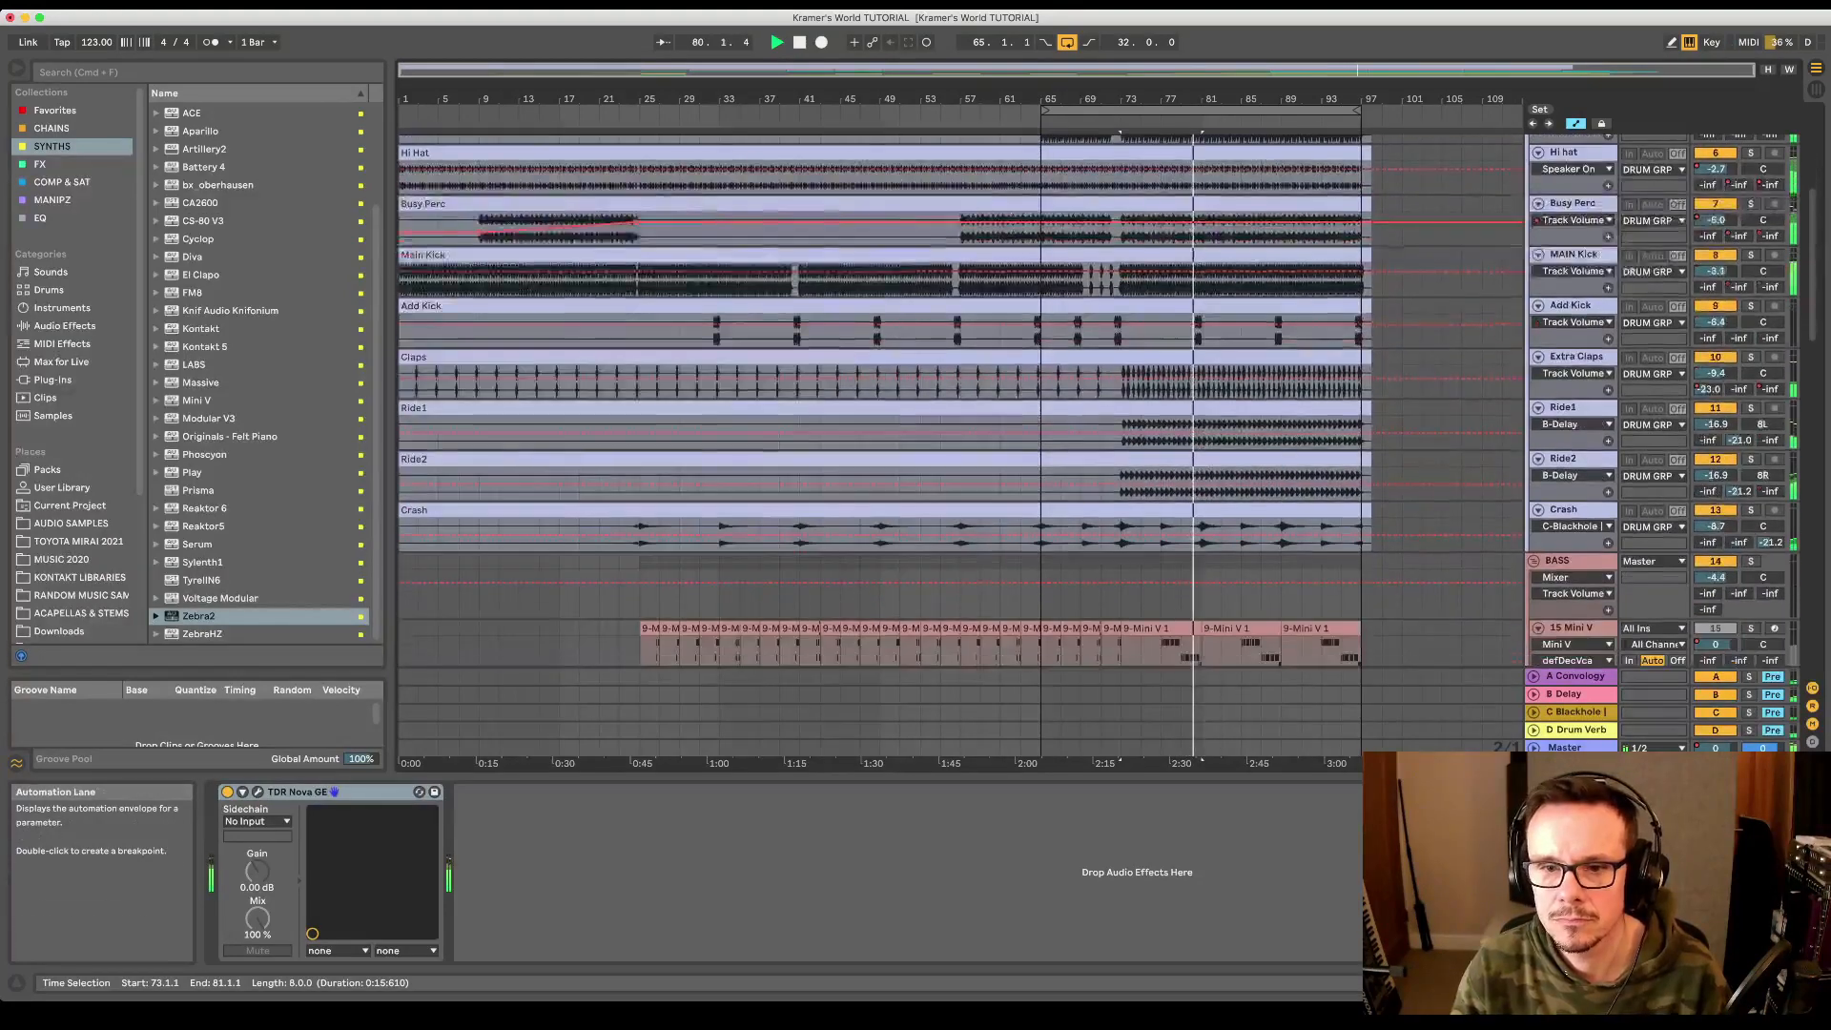
{"action": "scroll", "coordinate": [954, 400], "scroll_direction": "up", "scroll_amount": 2}
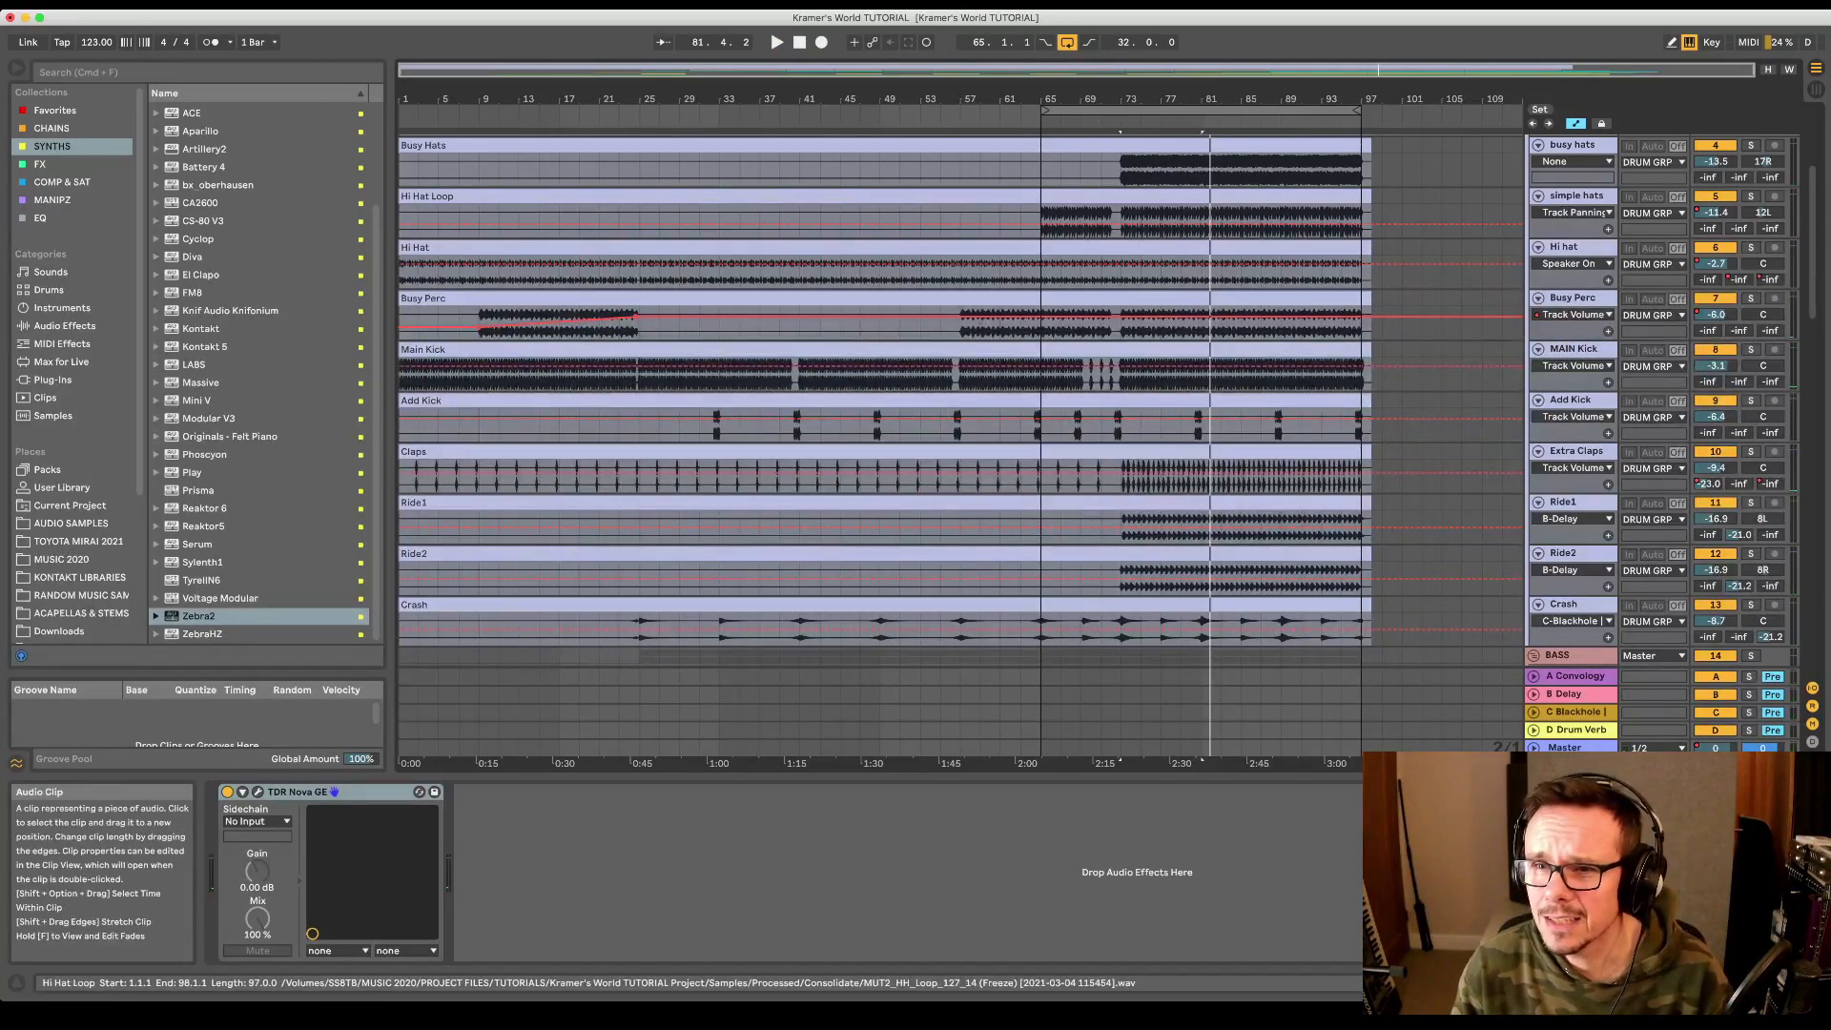
{"action": "scroll", "coordinate": [953, 400], "scroll_direction": "up", "scroll_amount": 4}
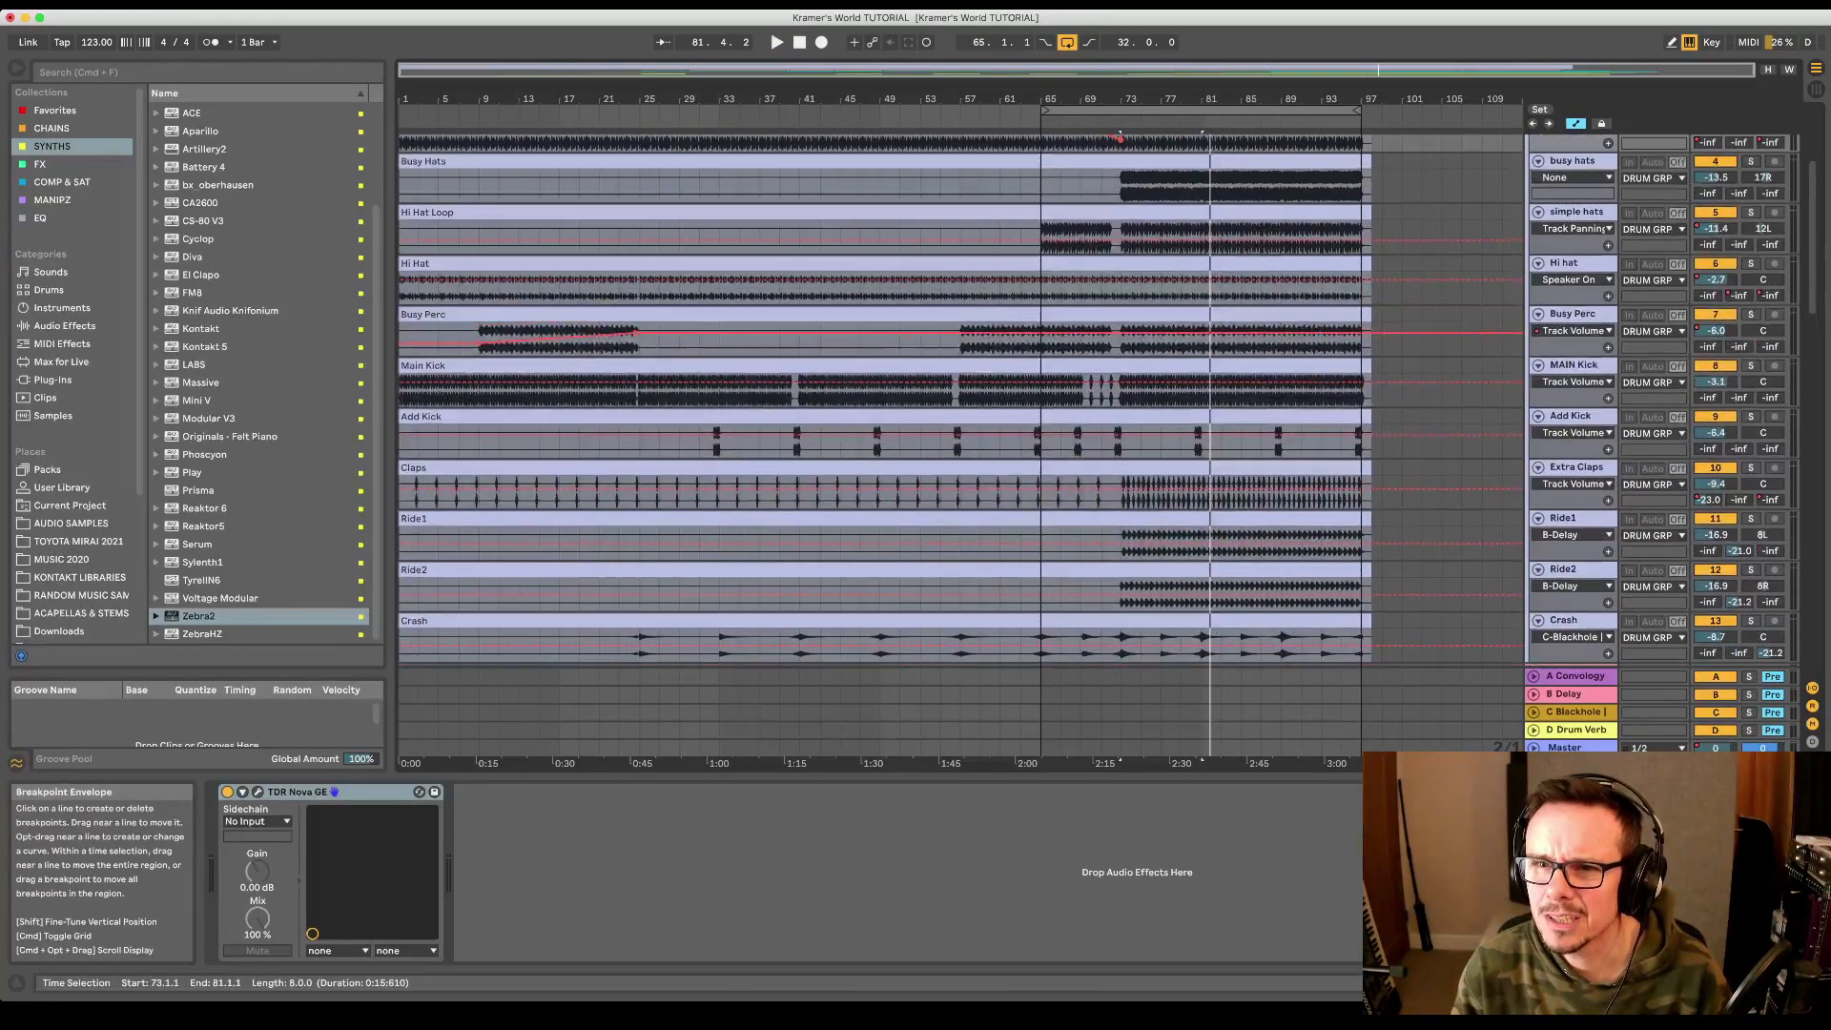
{"action": "scroll", "coordinate": [953, 401], "scroll_direction": "up", "scroll_amount": 3}
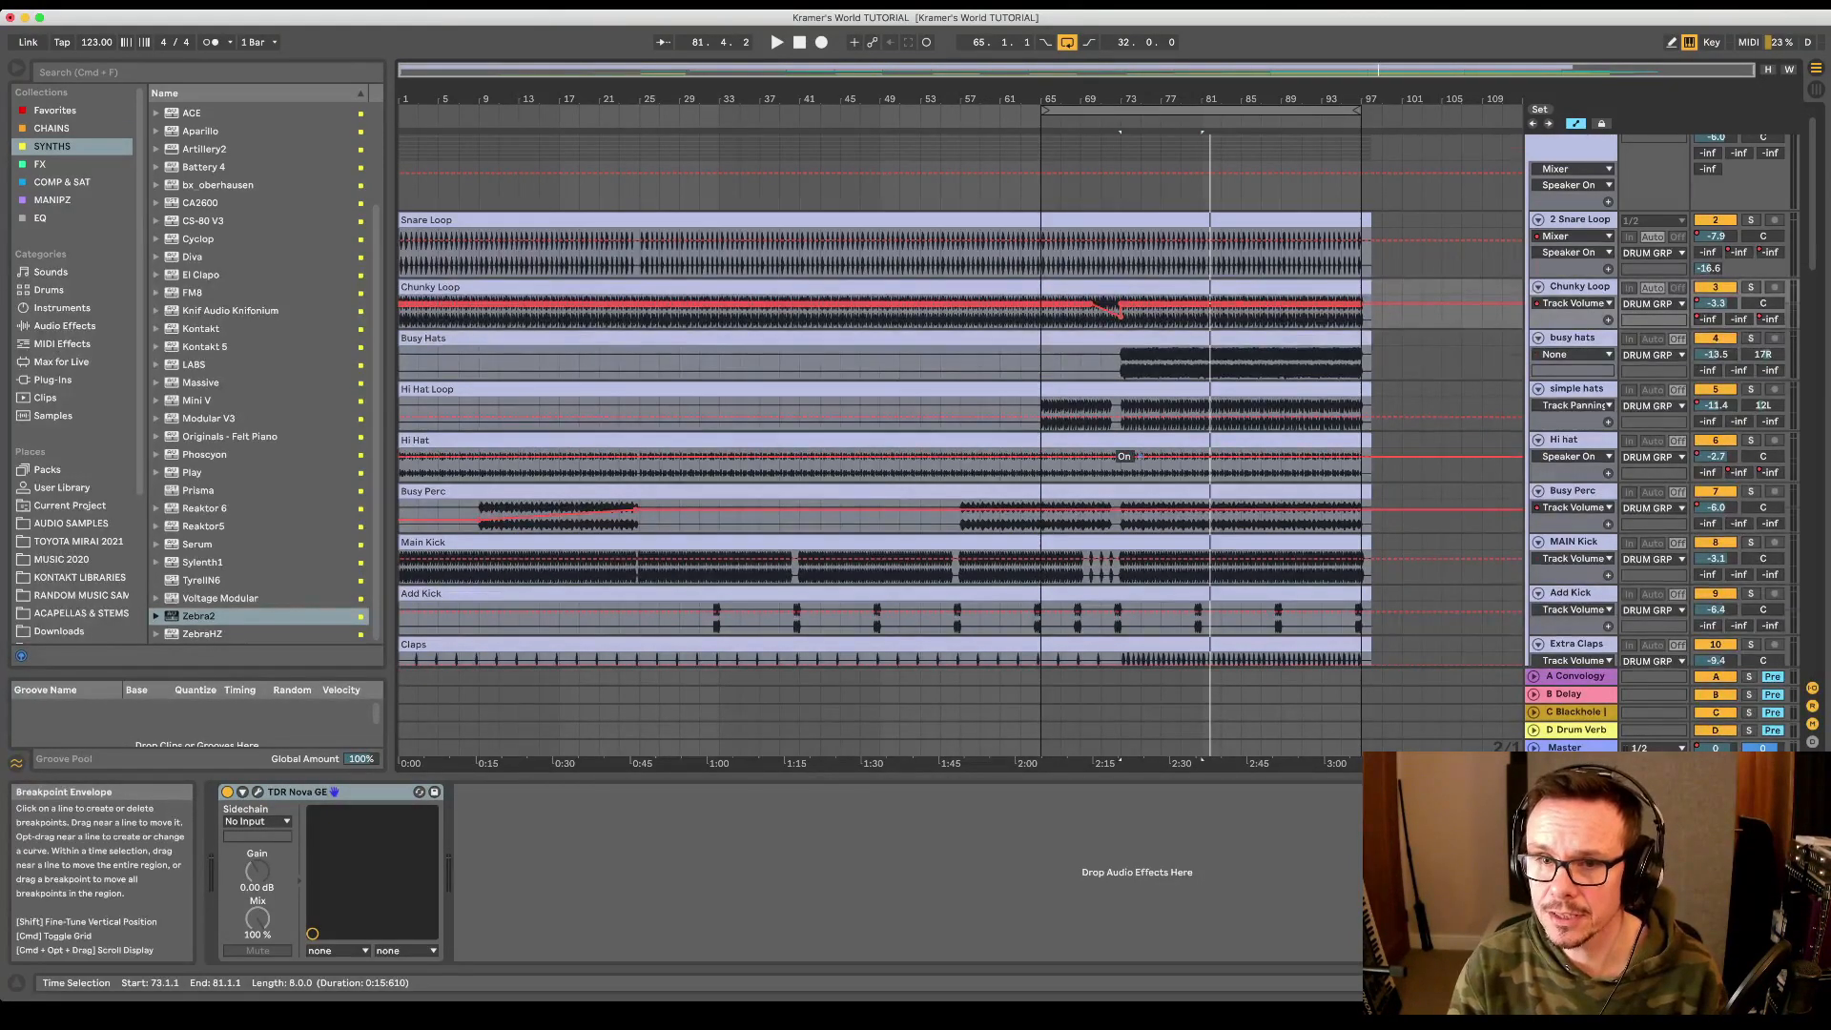
{"action": "scroll", "coordinate": [959, 400], "scroll_direction": "down", "scroll_amount": 8}
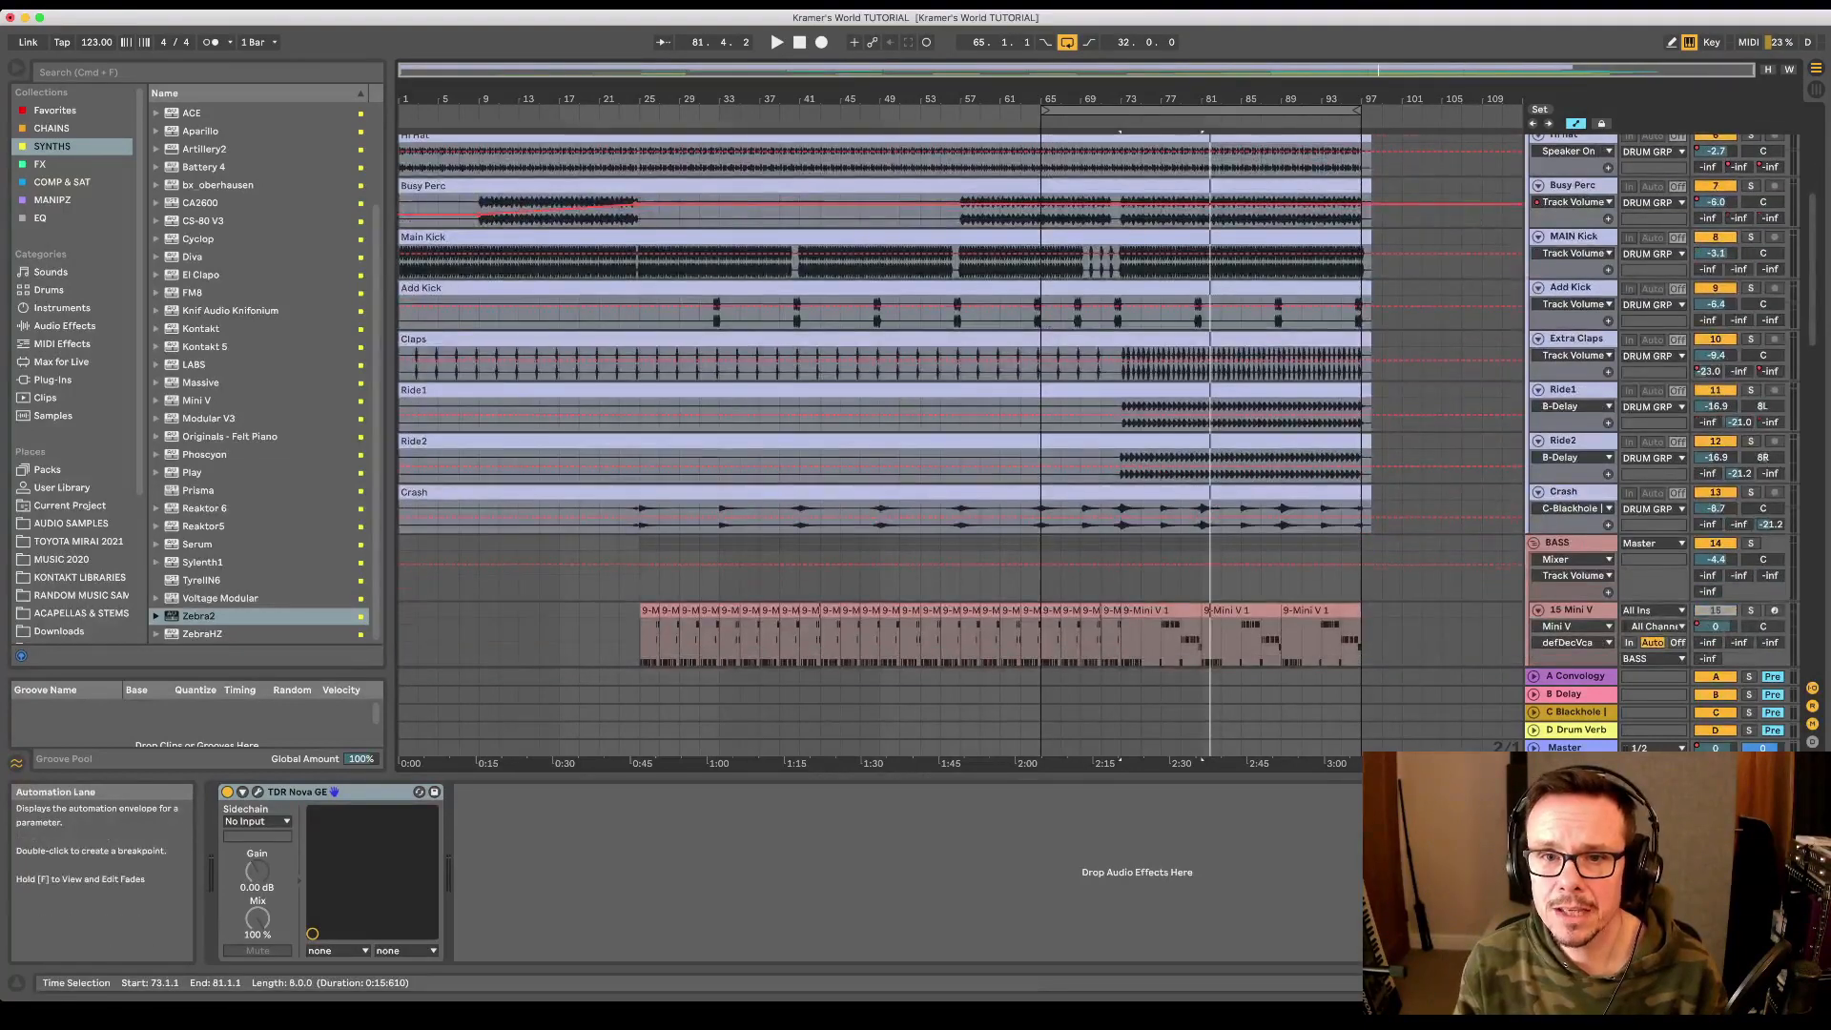
{"action": "scroll", "coordinate": [960, 400], "scroll_direction": "up", "scroll_amount": 5}
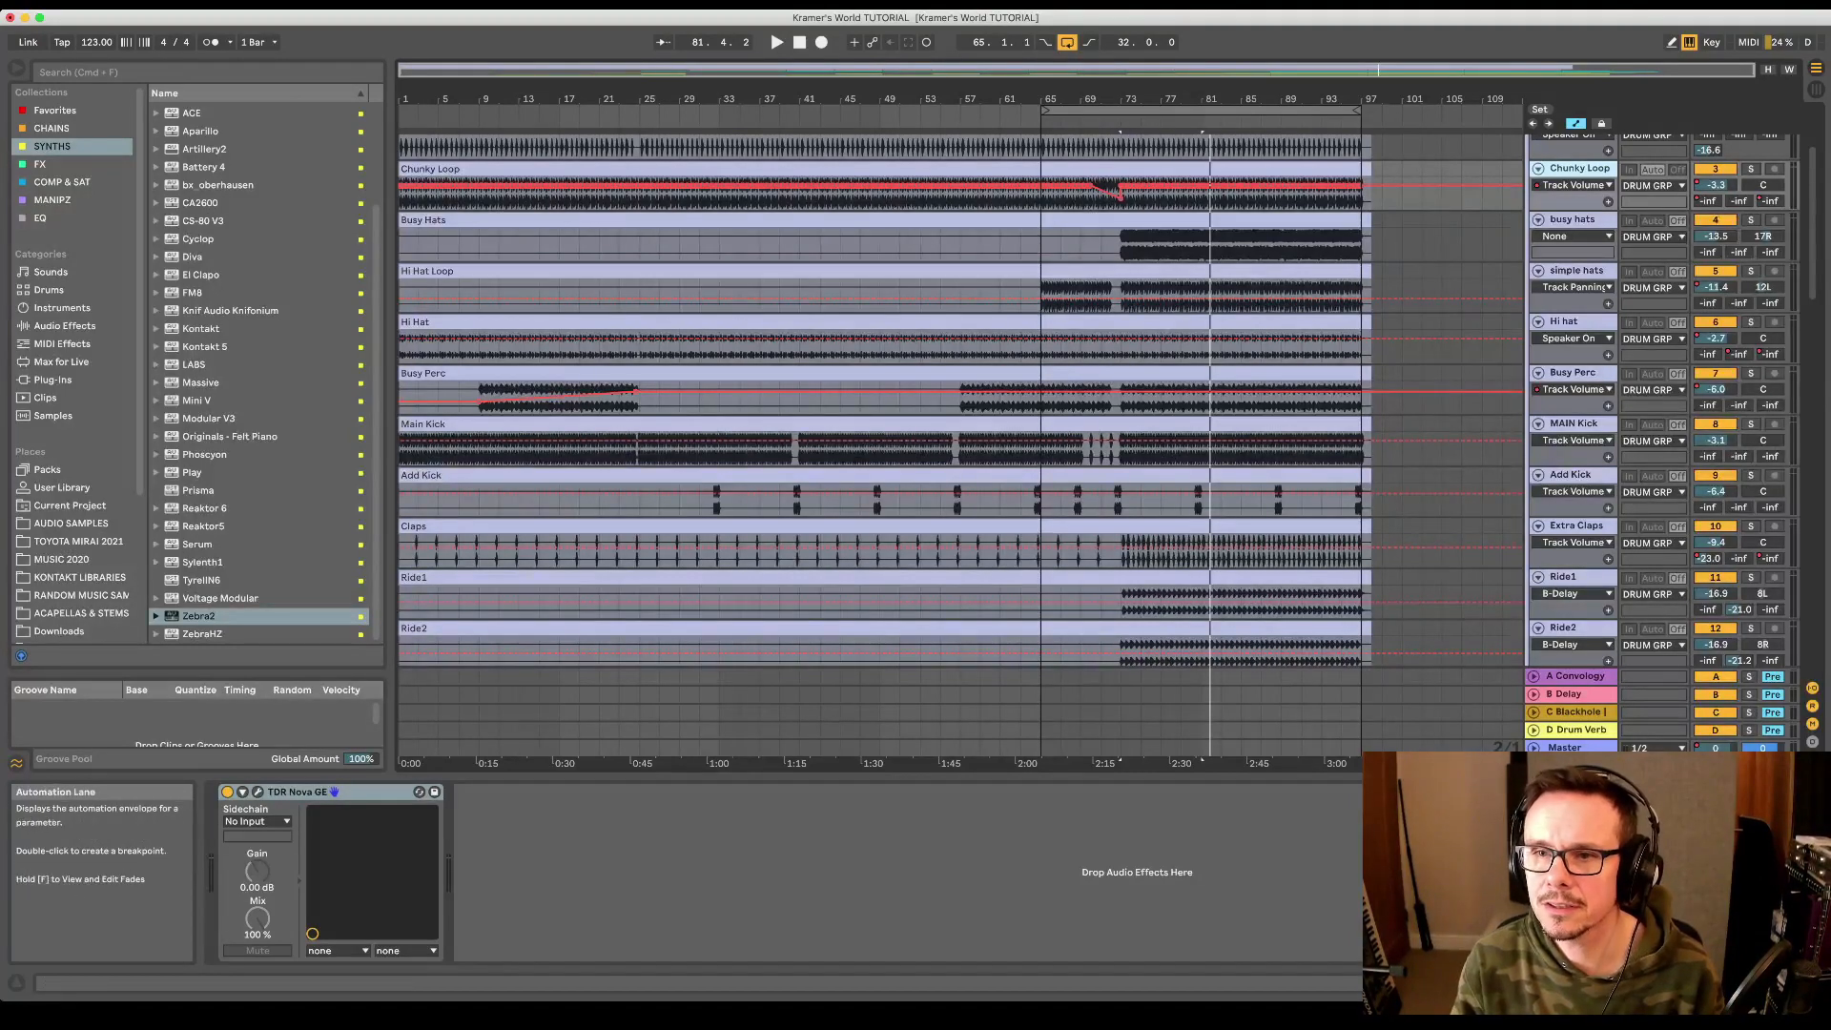
- Select the drum tracks from Snare Loop to Crash and shrink their heights further so they all fit in view
{"action": "left_click", "coordinate": [1565, 322]}
{"action": "scroll", "coordinate": [1564, 322], "scroll_direction": "up", "scroll_amount": 4}
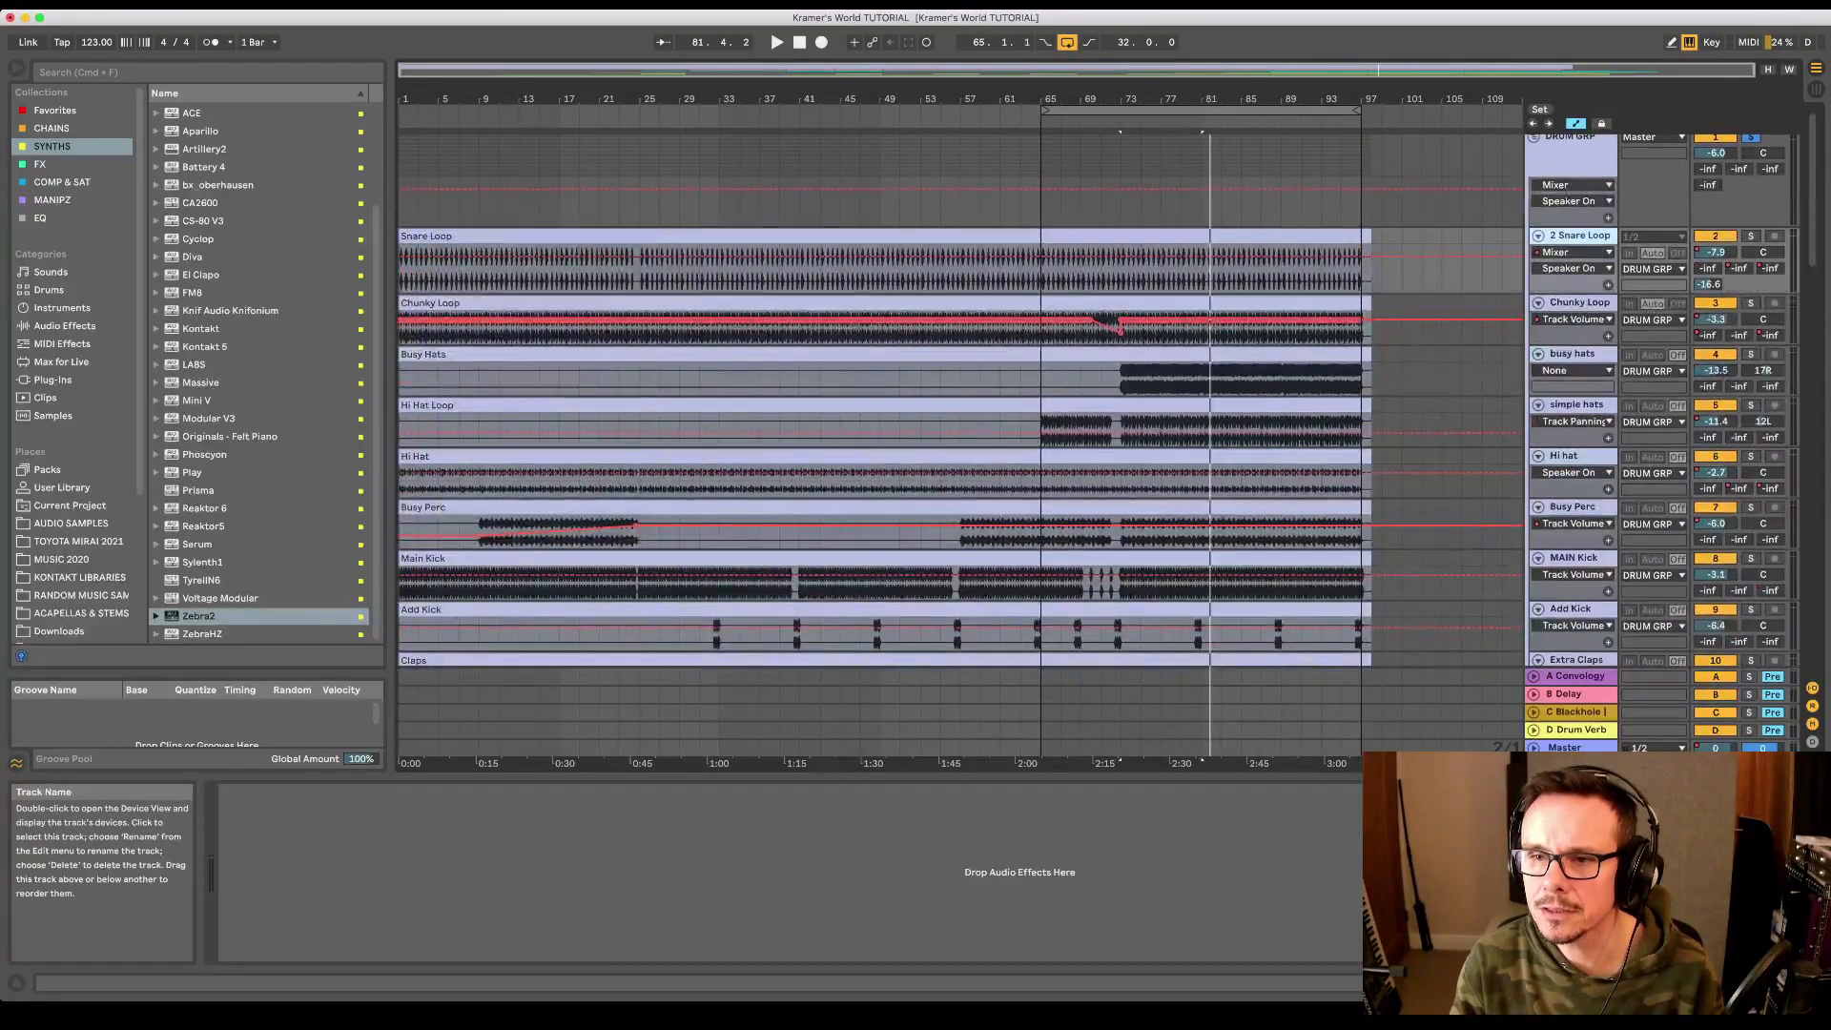
{"action": "scroll", "coordinate": [1565, 322], "scroll_direction": "down", "scroll_amount": 8}
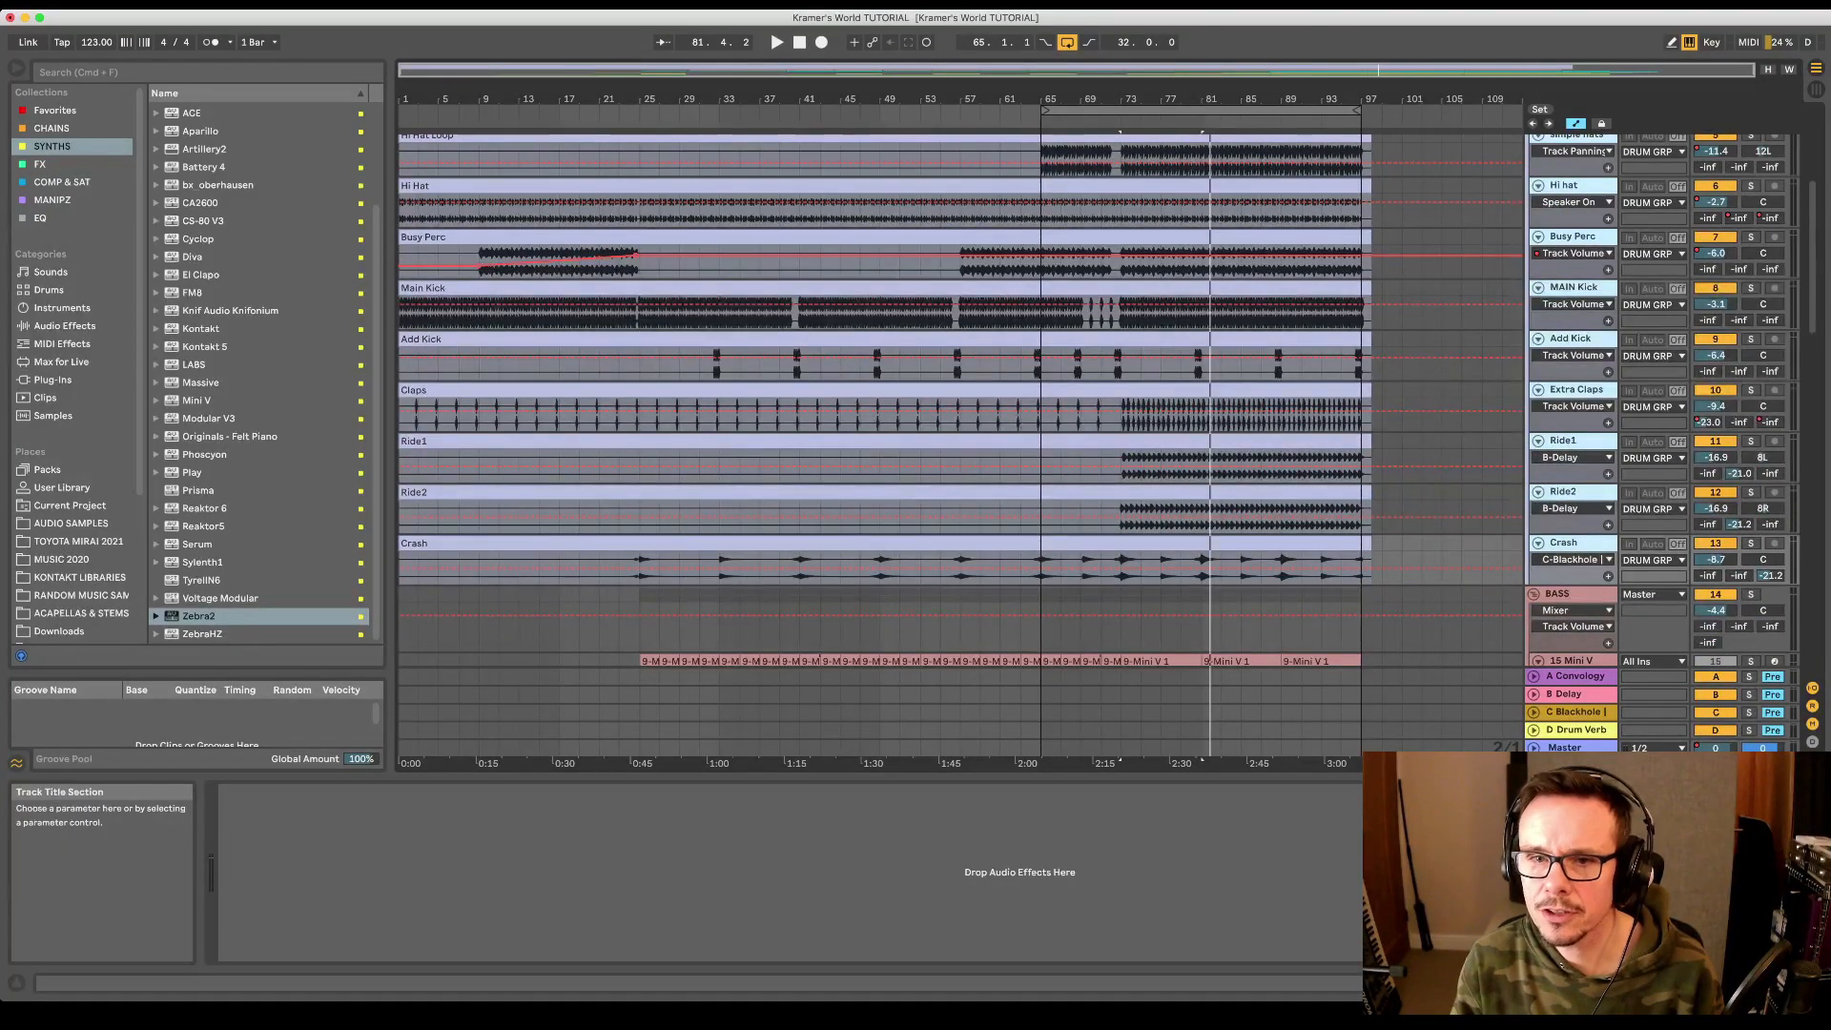
{"action": "left_click_drag", "start_coordinate": [1564, 583], "coordinate": [1565, 568]}
{"action": "scroll", "coordinate": [1400, 556], "scroll_direction": "up", "scroll_amount": 6}
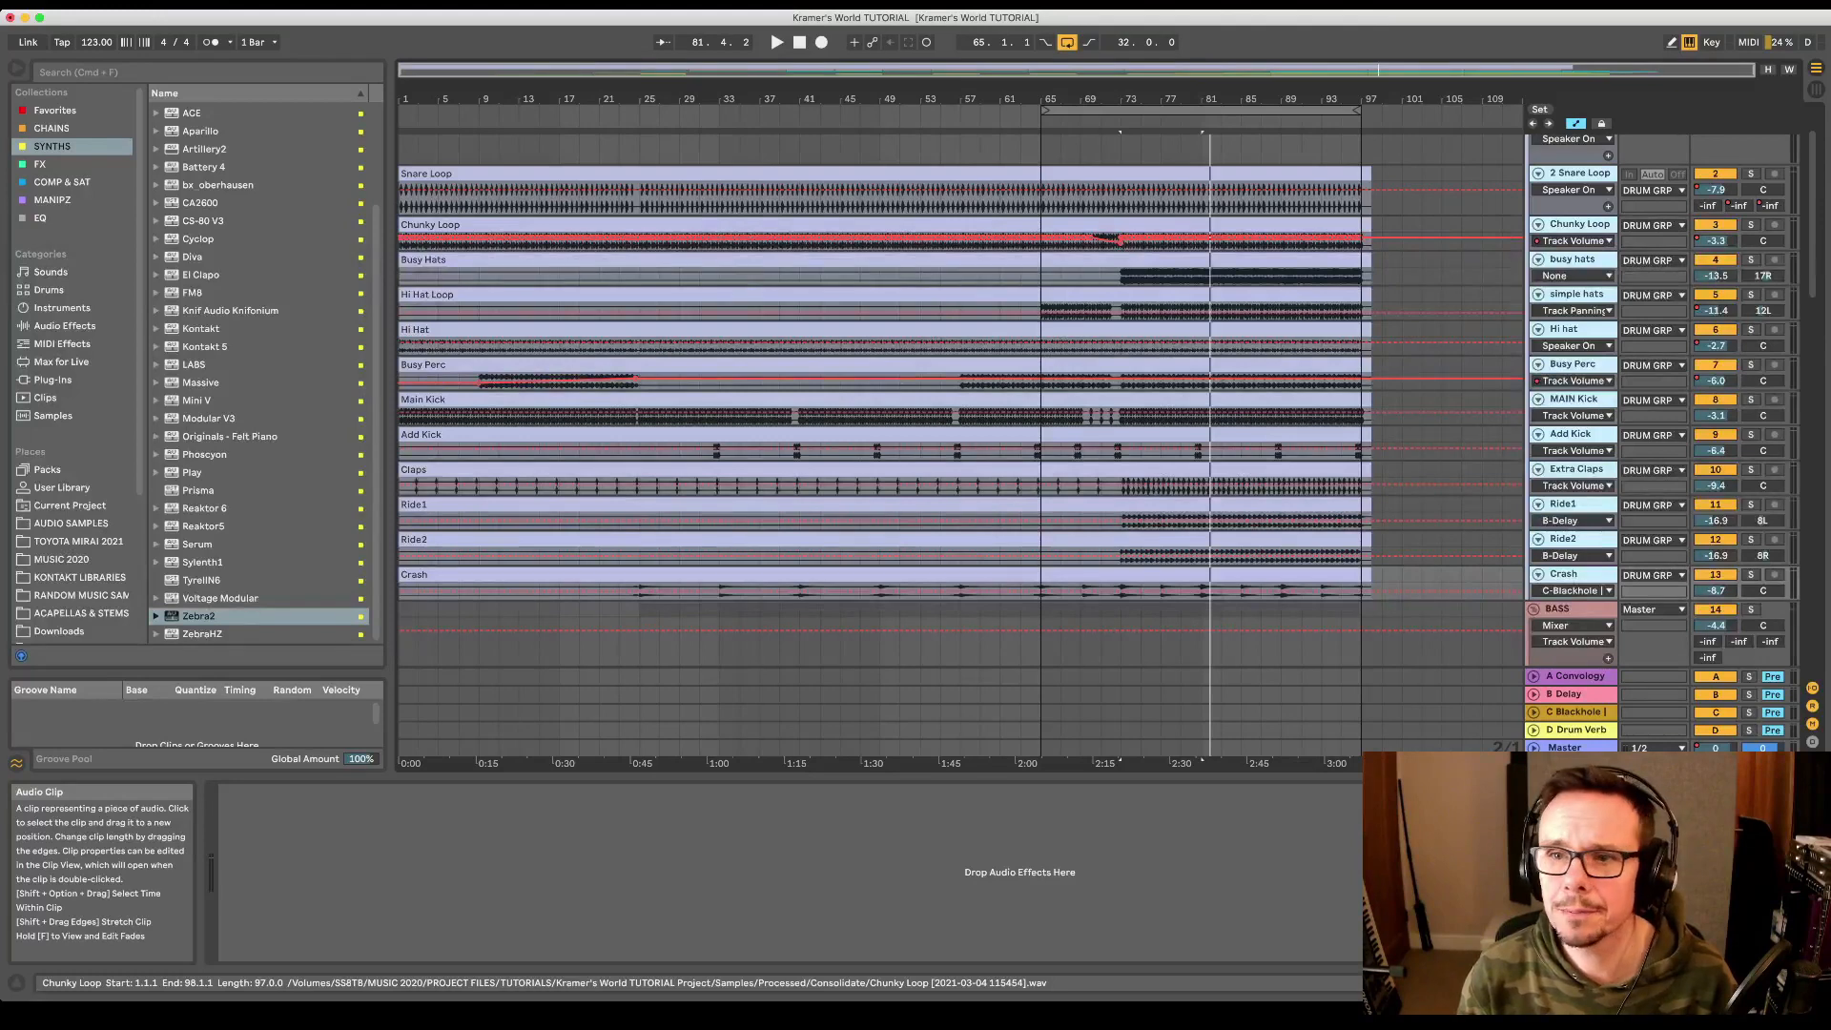
- Solo the Chunky Loop track and play it from the start of the arrangement
{"action": "left_click", "coordinate": [1579, 224]}
{"action": "left_click", "coordinate": [1751, 225]}
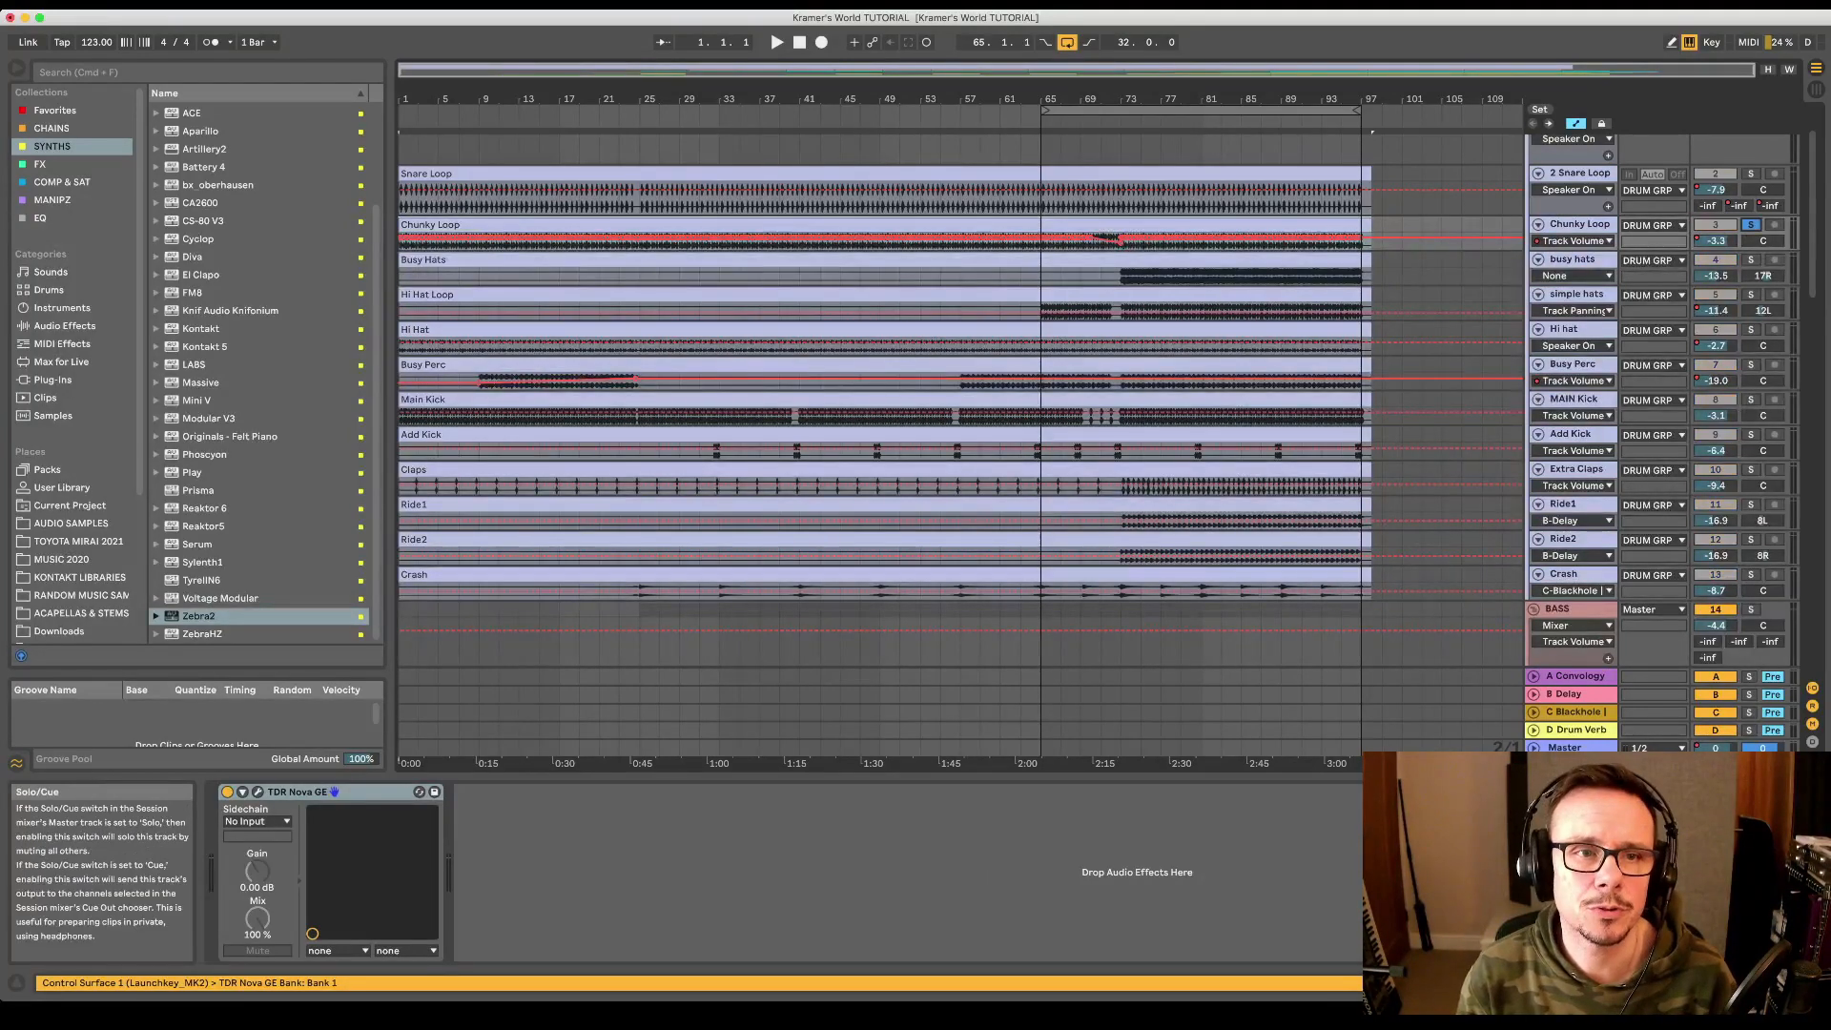
{"action": "key", "text": "space"}
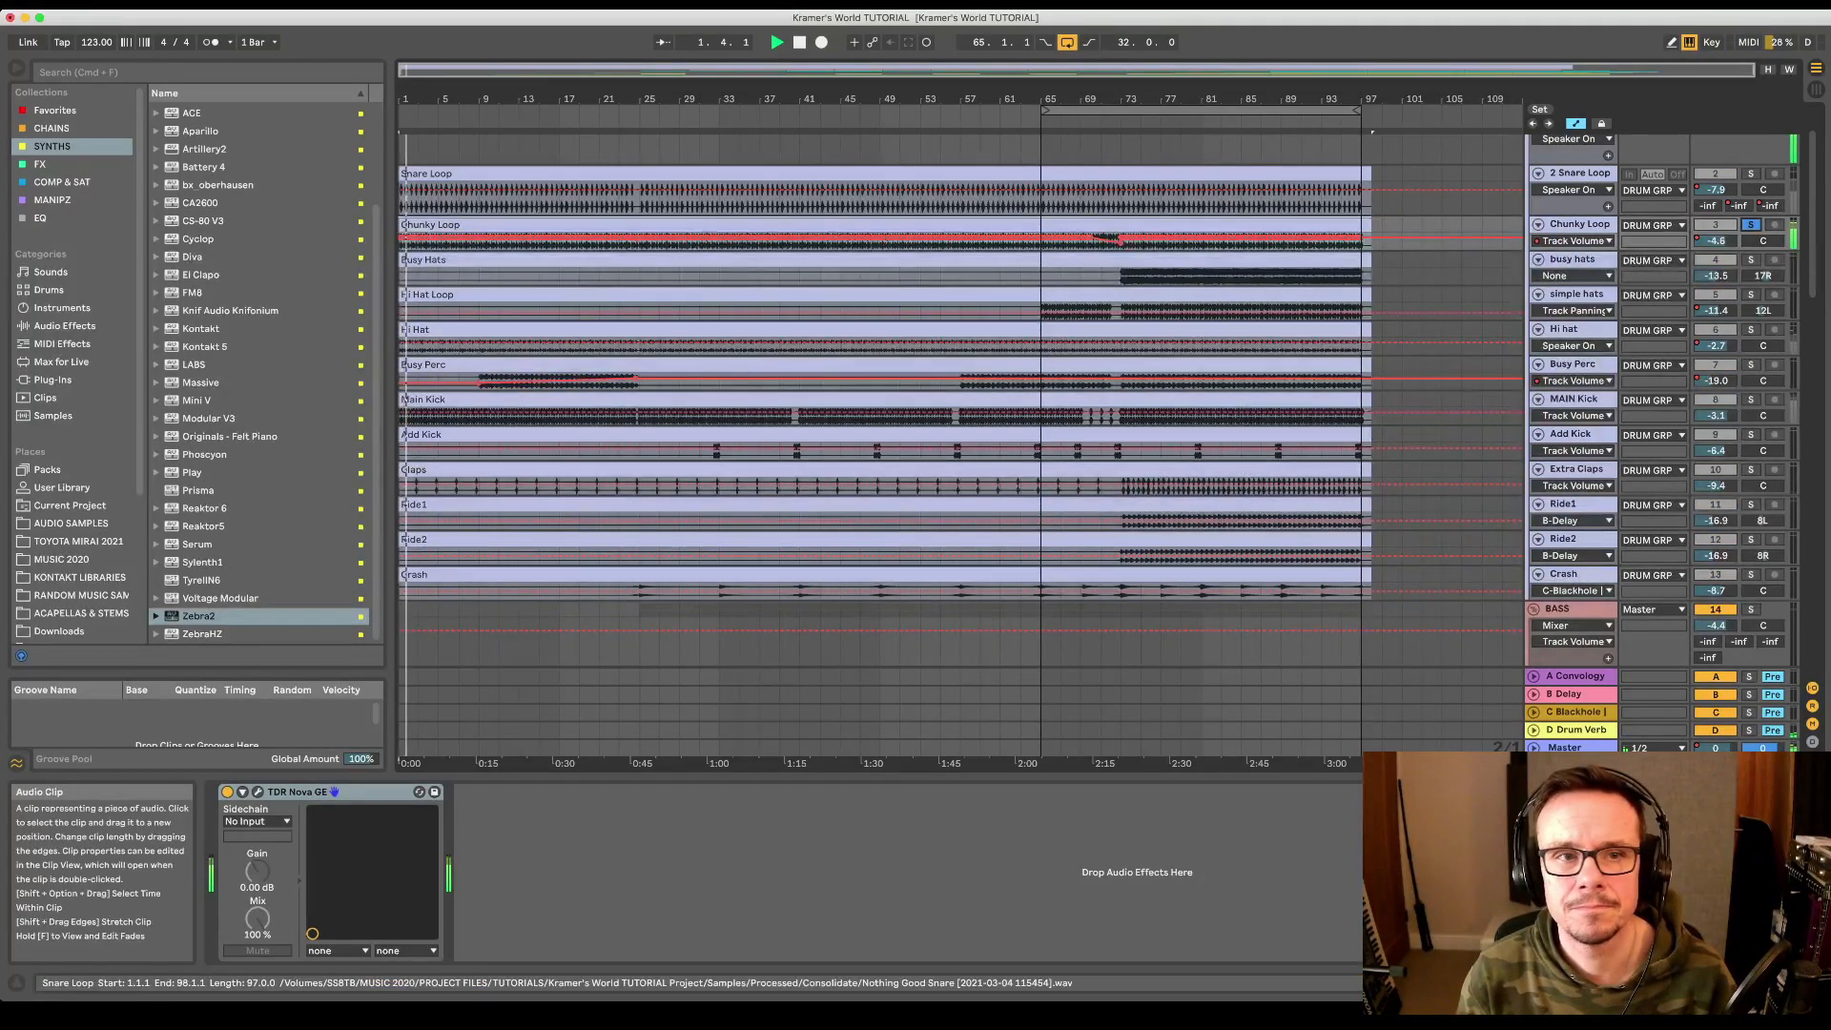
- Switch the solo to the Snare Loop track for listening, and select the Chunky Loop track
{"action": "left_click", "coordinate": [1751, 174]}
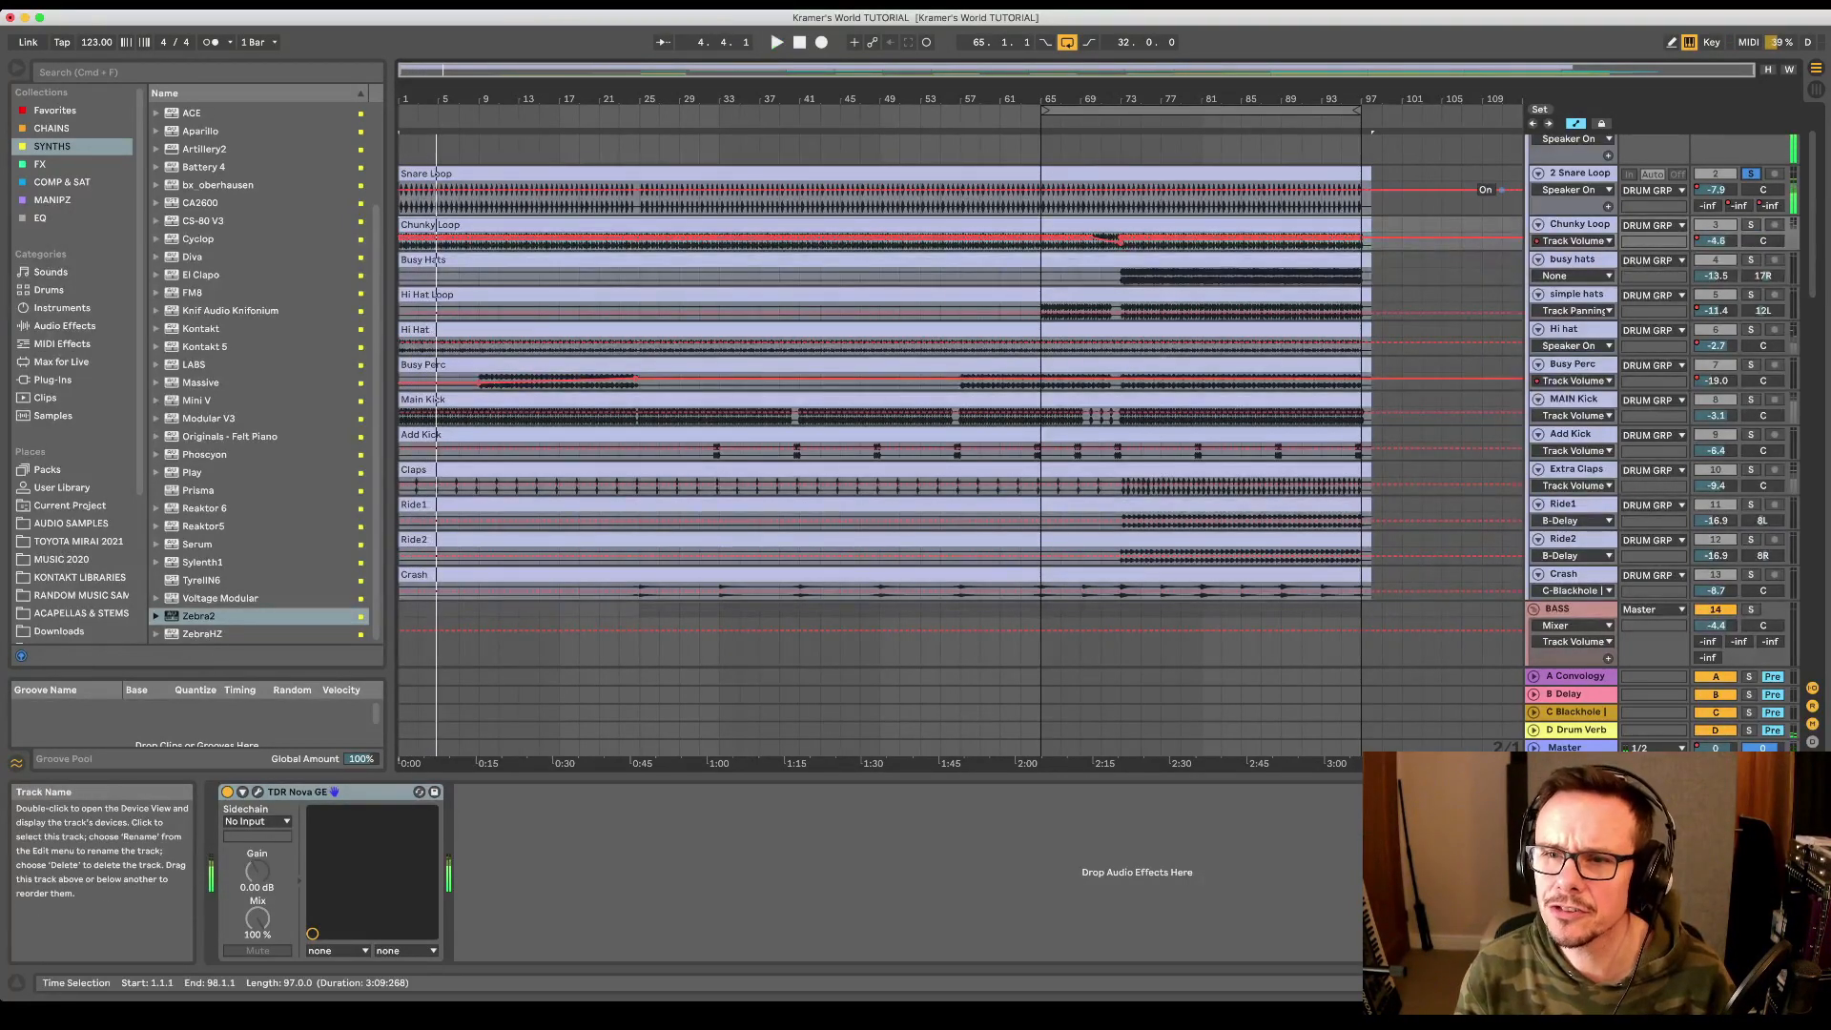
{"action": "left_click", "coordinate": [1579, 224]}
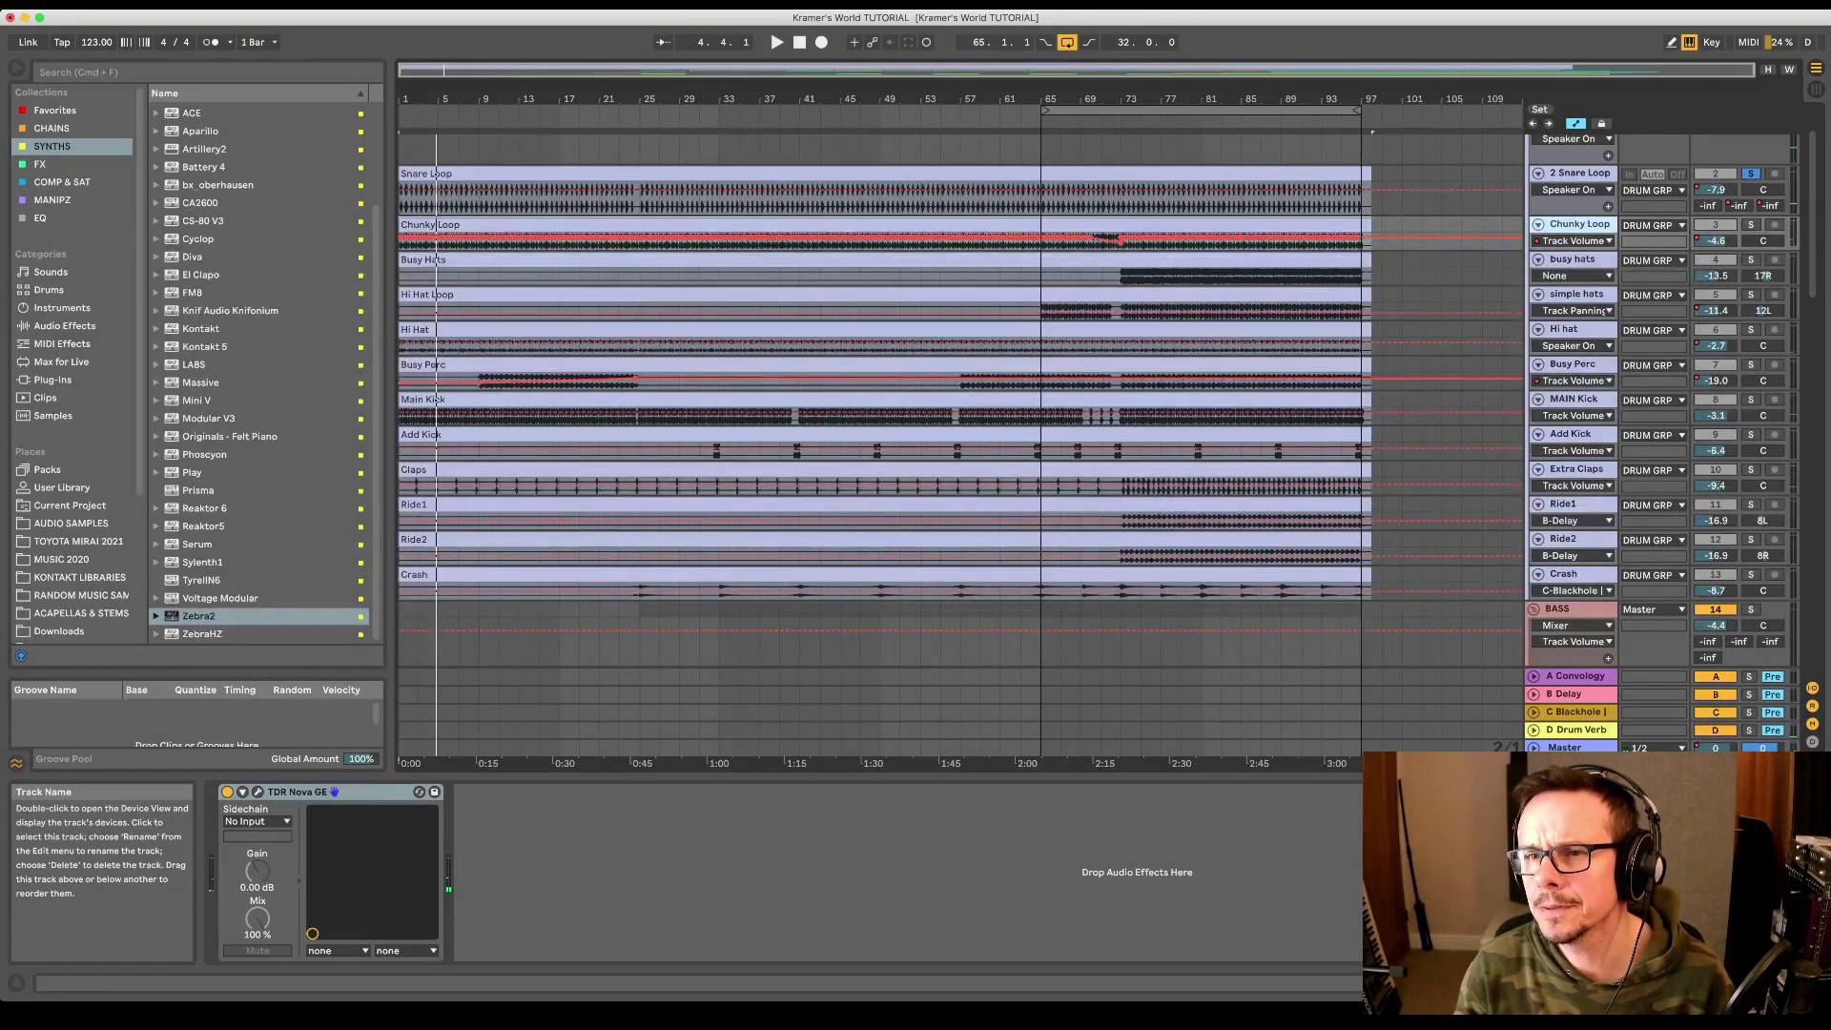
- Select the Snare Loop and Chunky Loop tracks, solo both, and play them together from the start of the arrangement before stopping
{"action": "left_click", "coordinate": [1579, 173]}
{"action": "left_click", "coordinate": [1579, 224]}
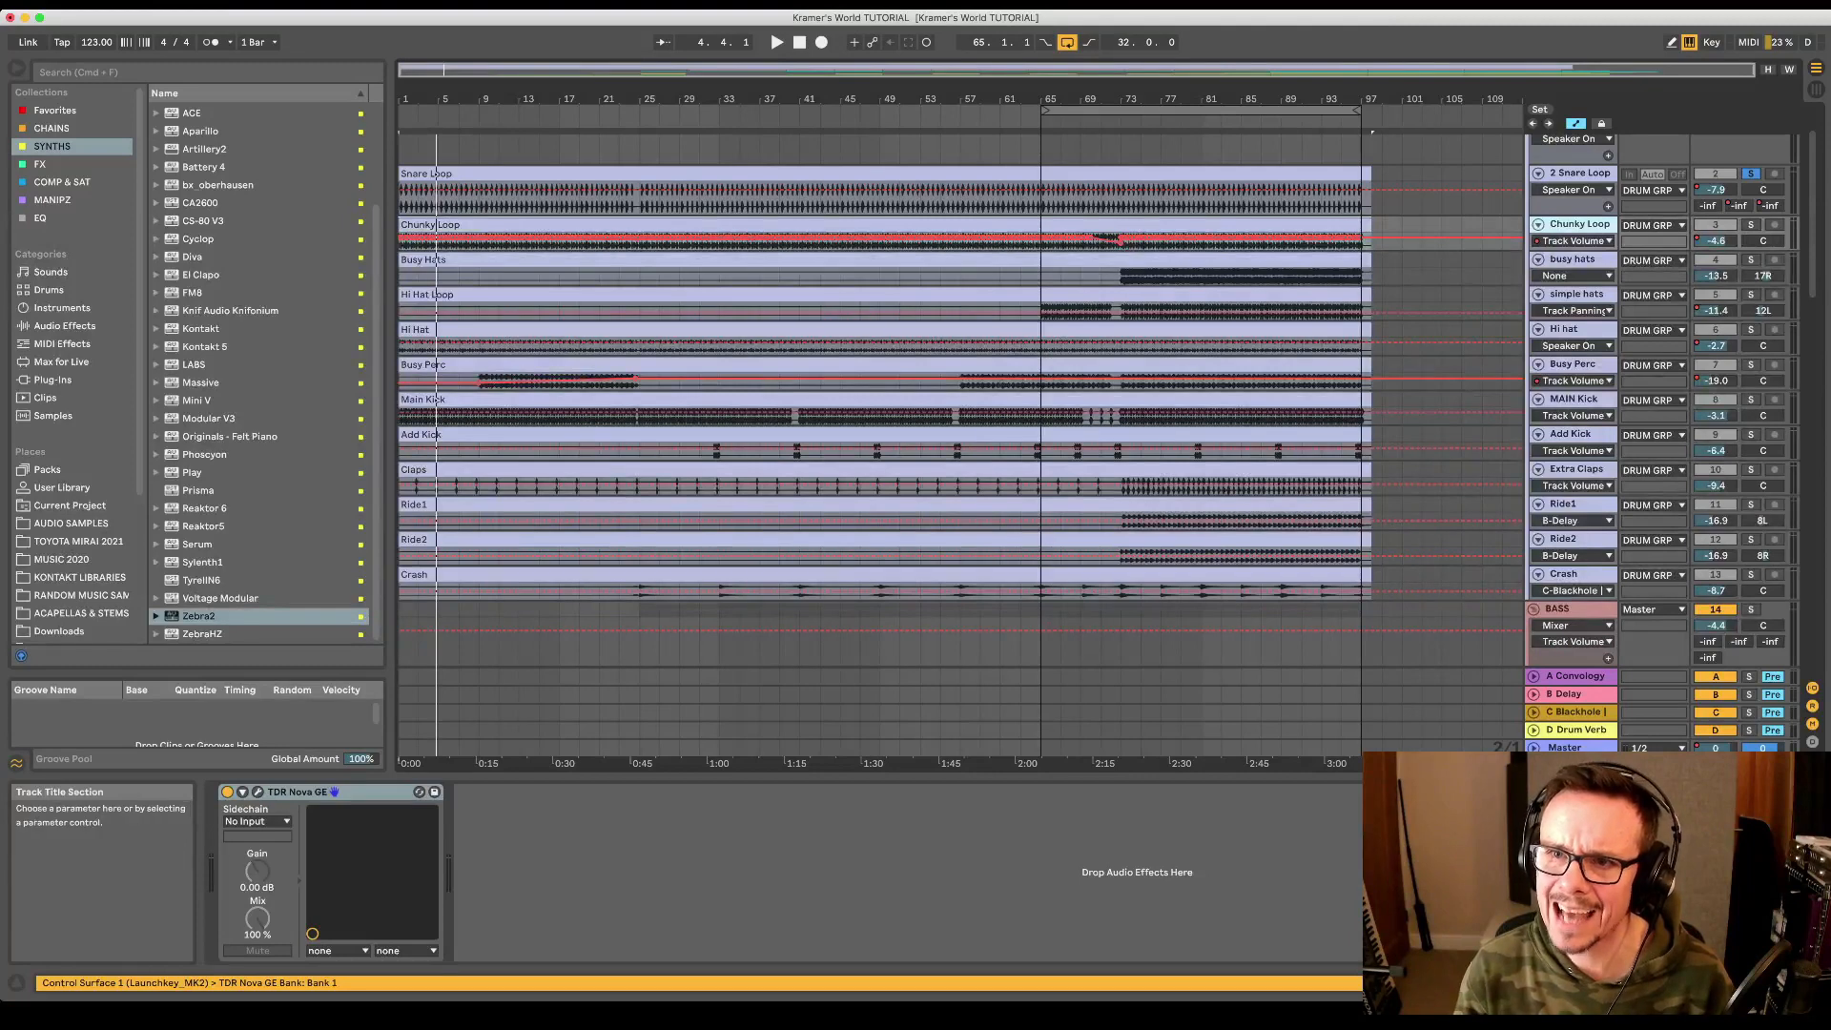
{"action": "left_click", "coordinate": [1579, 174], "text": "shift"}
{"action": "left_click", "coordinate": [1750, 225]}
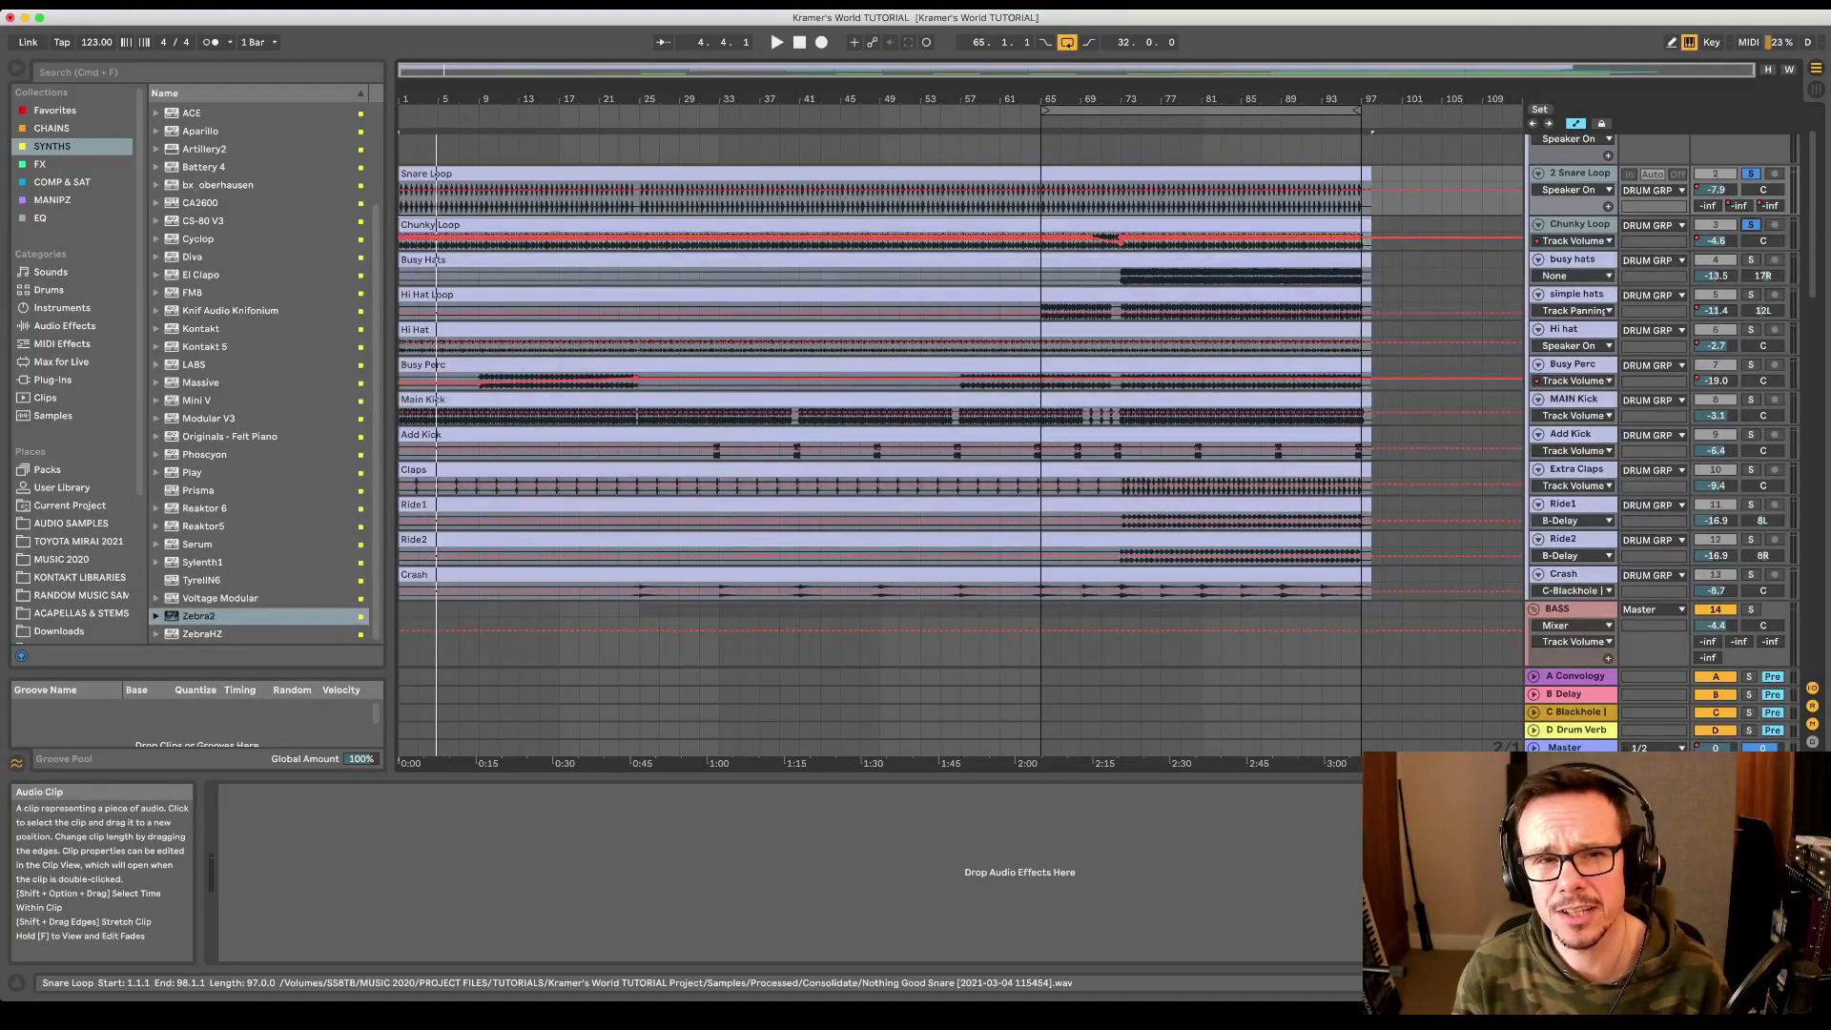
{"action": "key", "text": "space"}
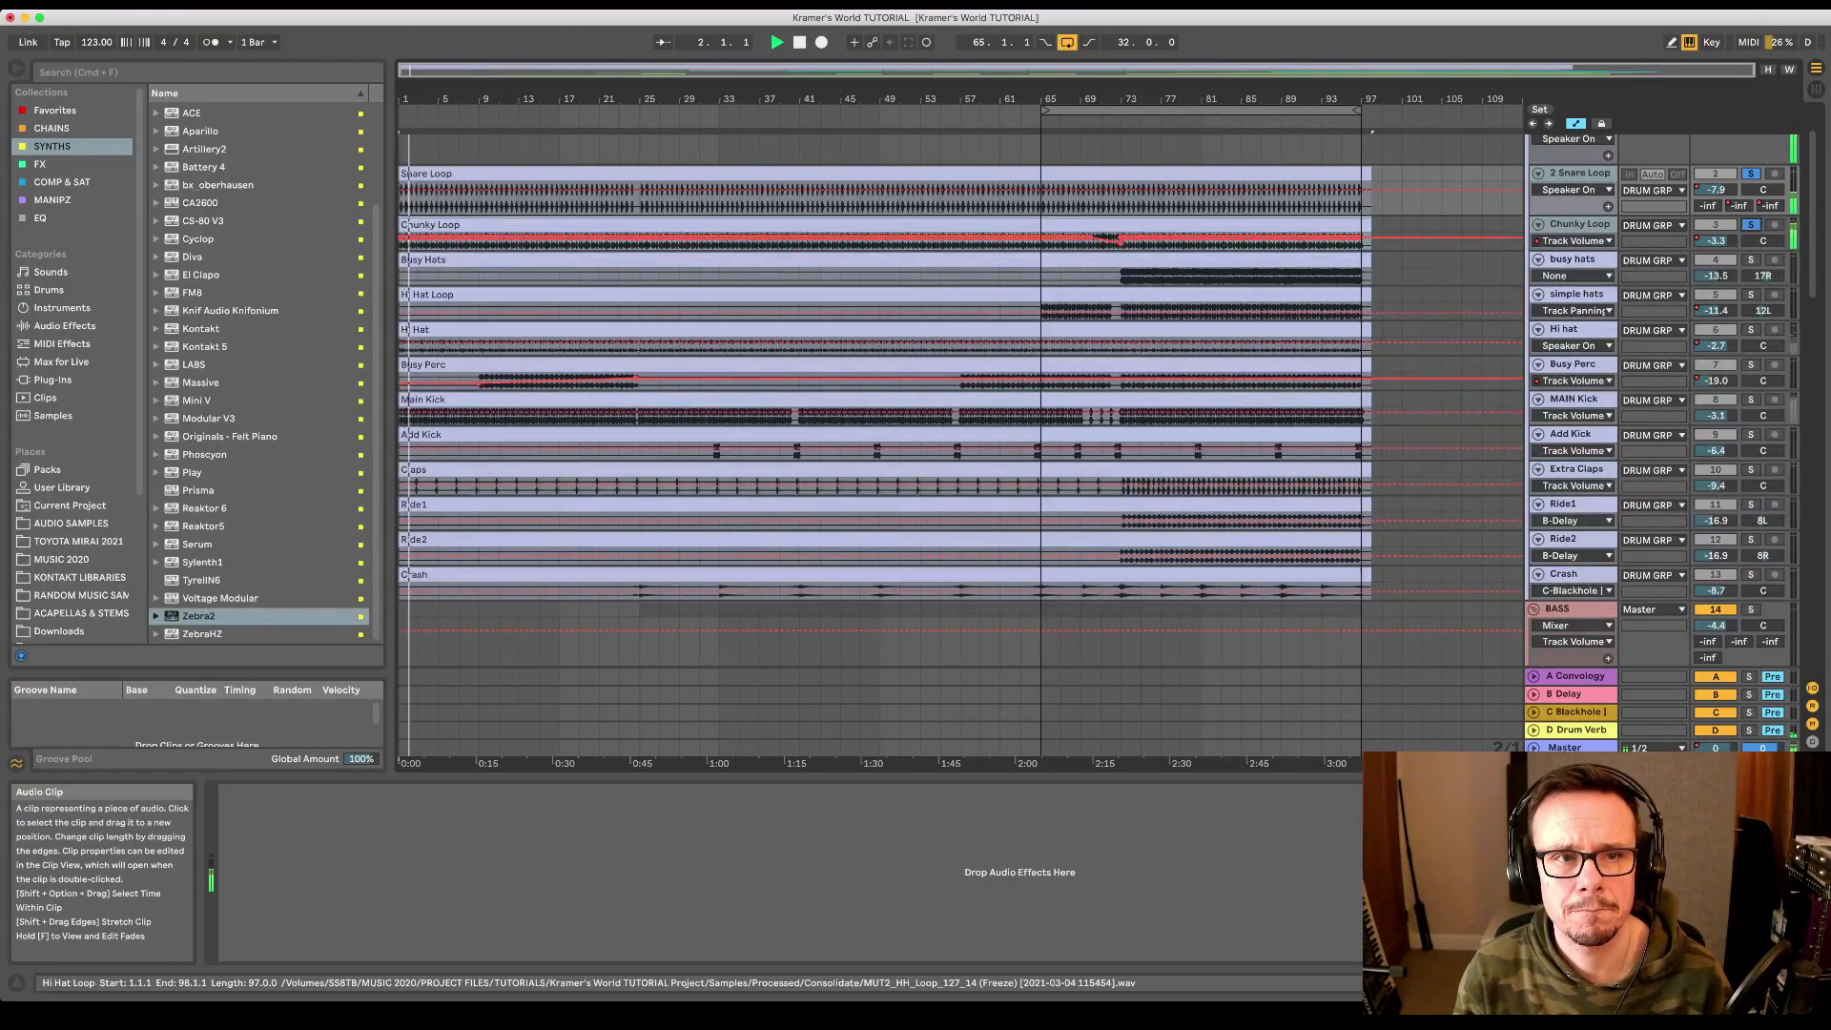
{"action": "key", "text": "space"}
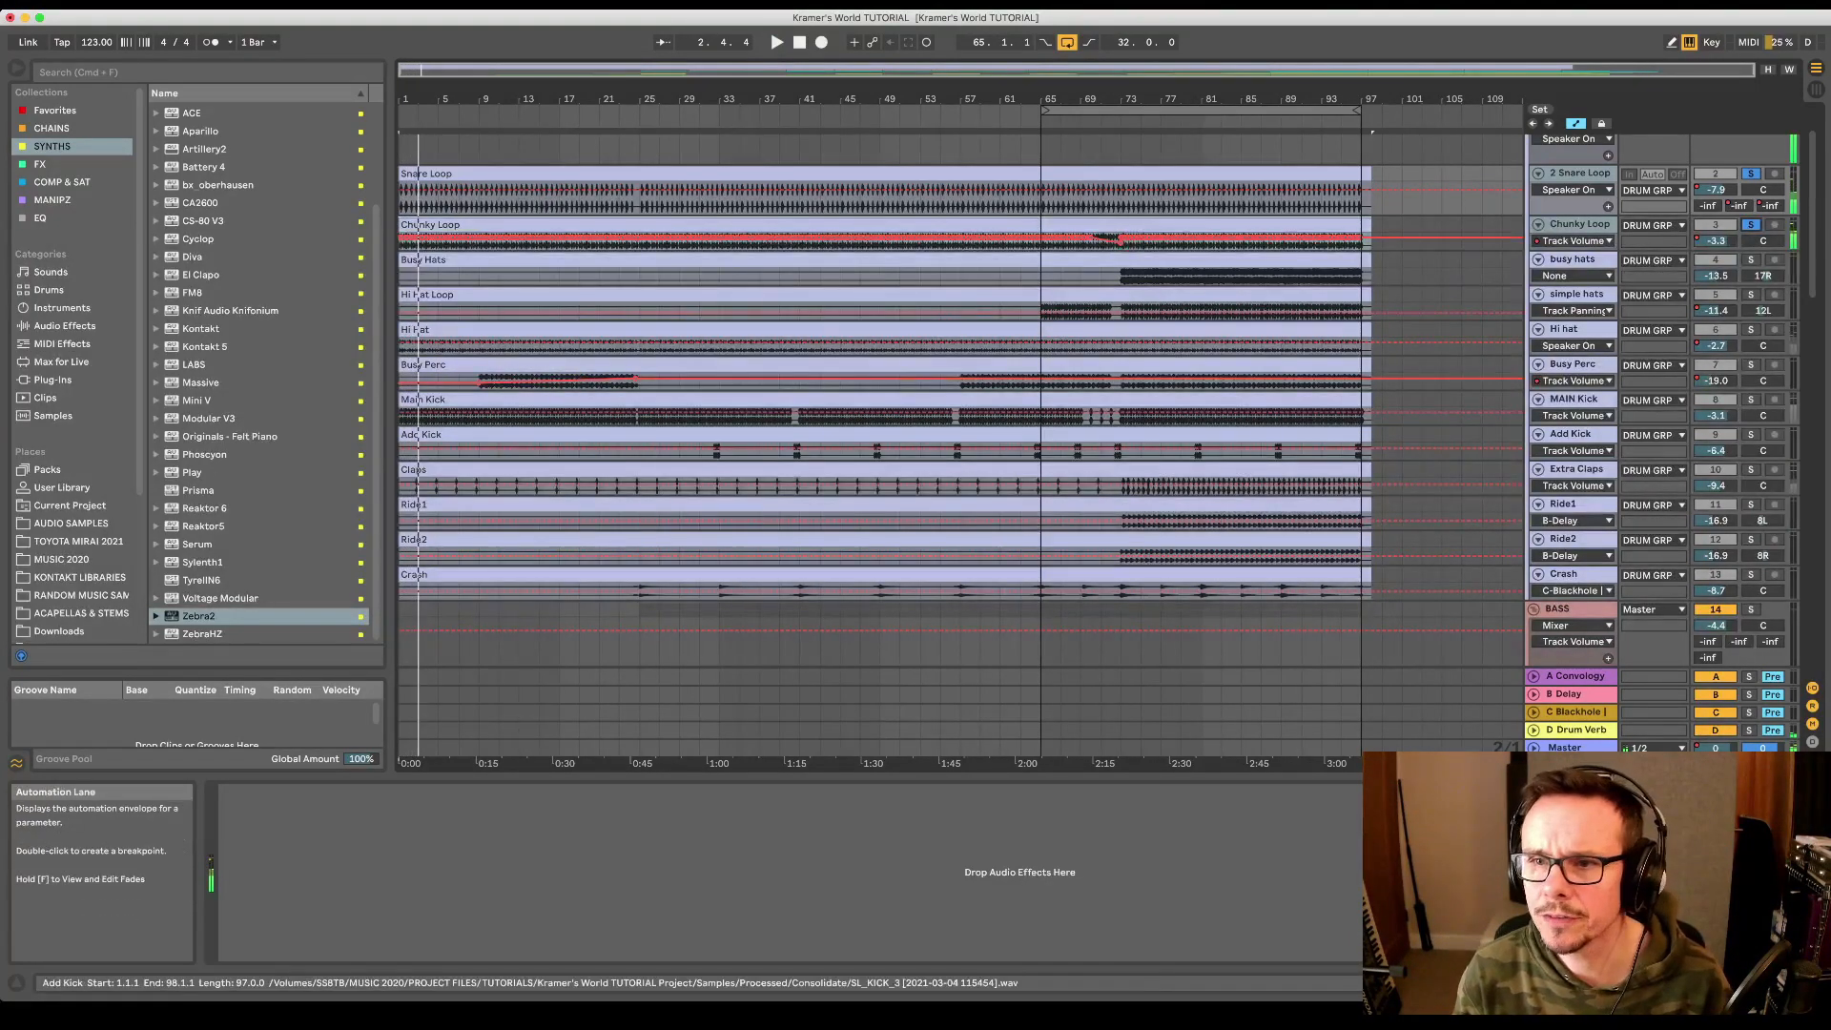
- Solo the Hi hat track for a short listen, and switch the solo to the MAIN Kick track and play it
{"action": "left_click", "coordinate": [1751, 328]}
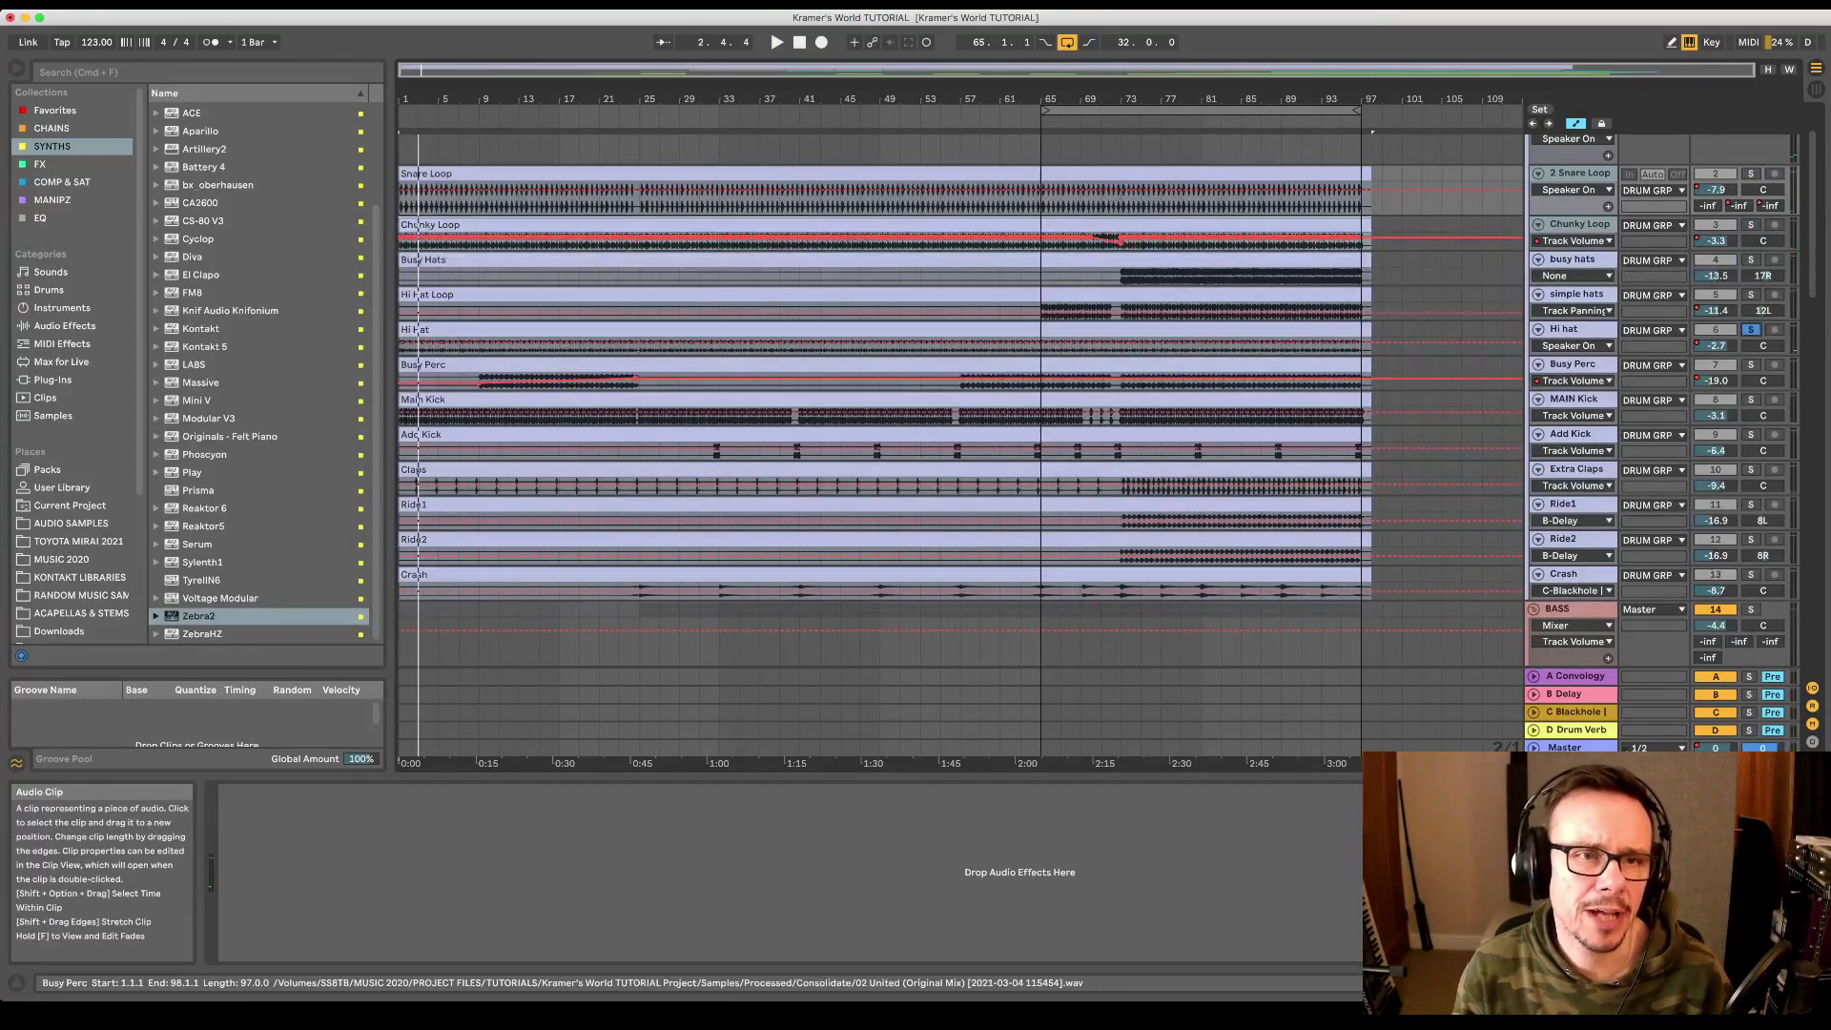
{"action": "key", "text": "space"}
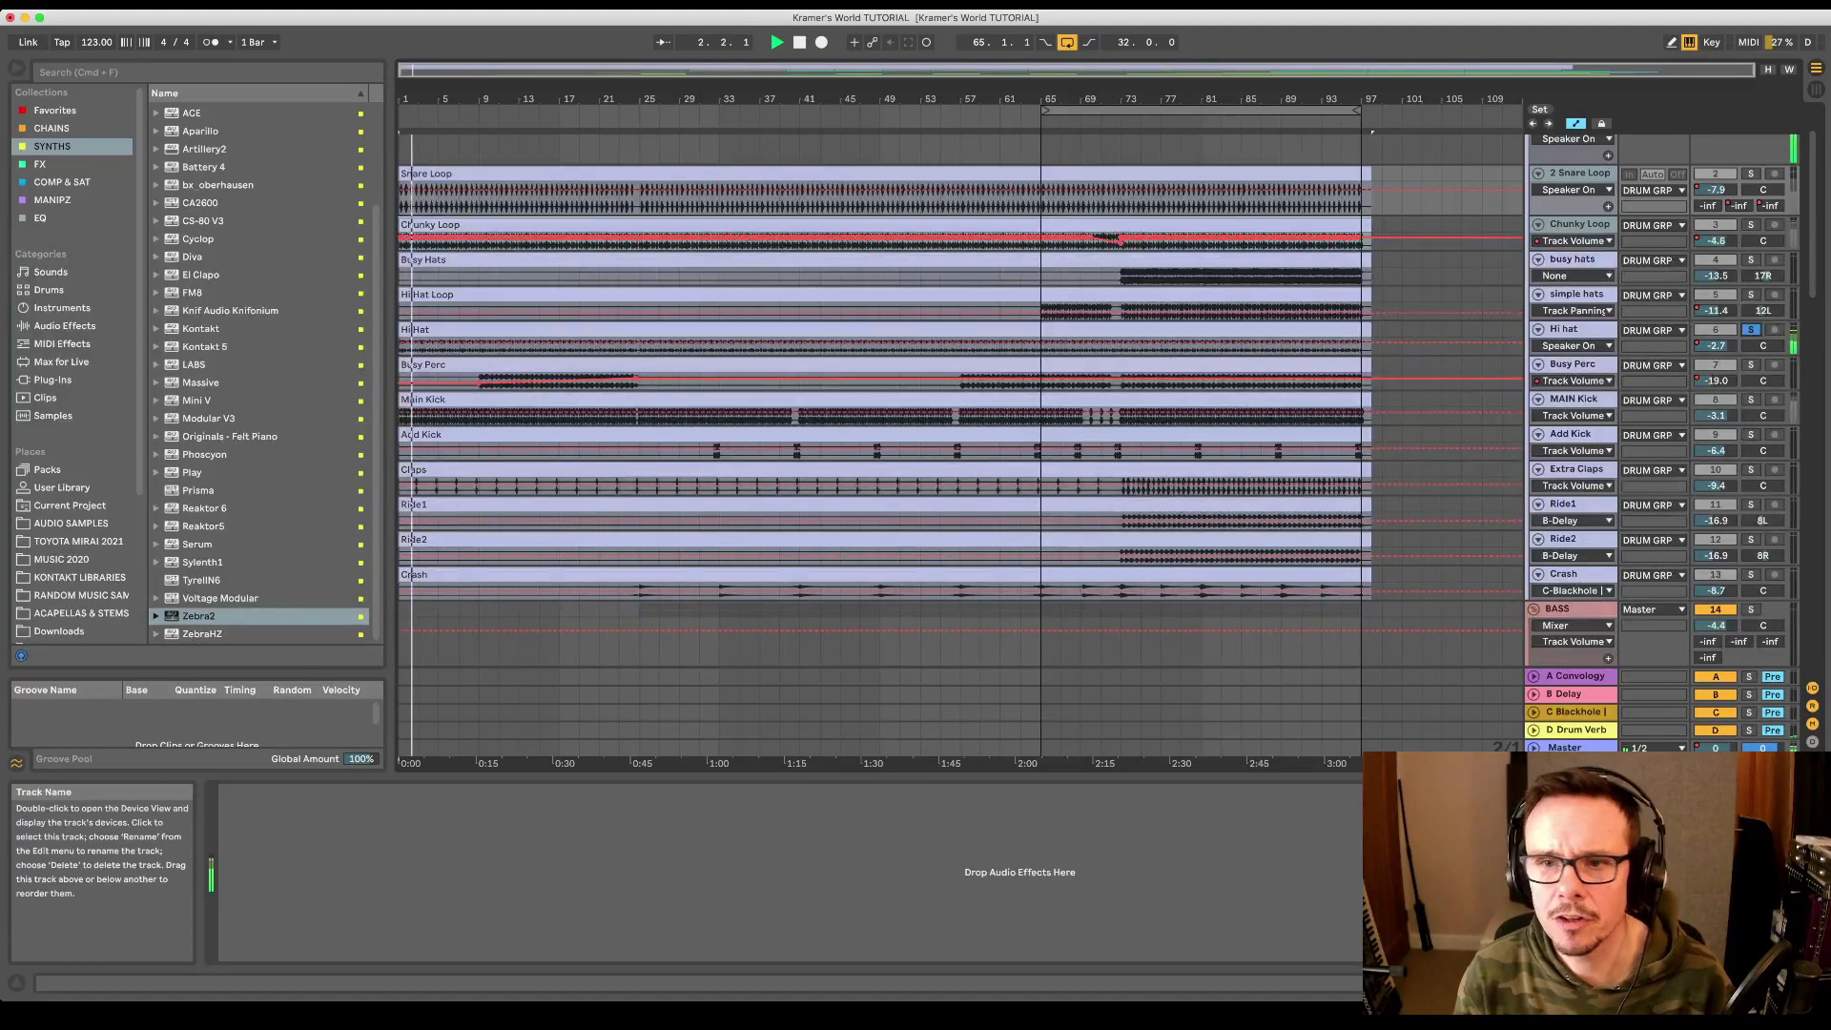
{"action": "key", "text": "space"}
{"action": "left_click", "coordinate": [1564, 328]}
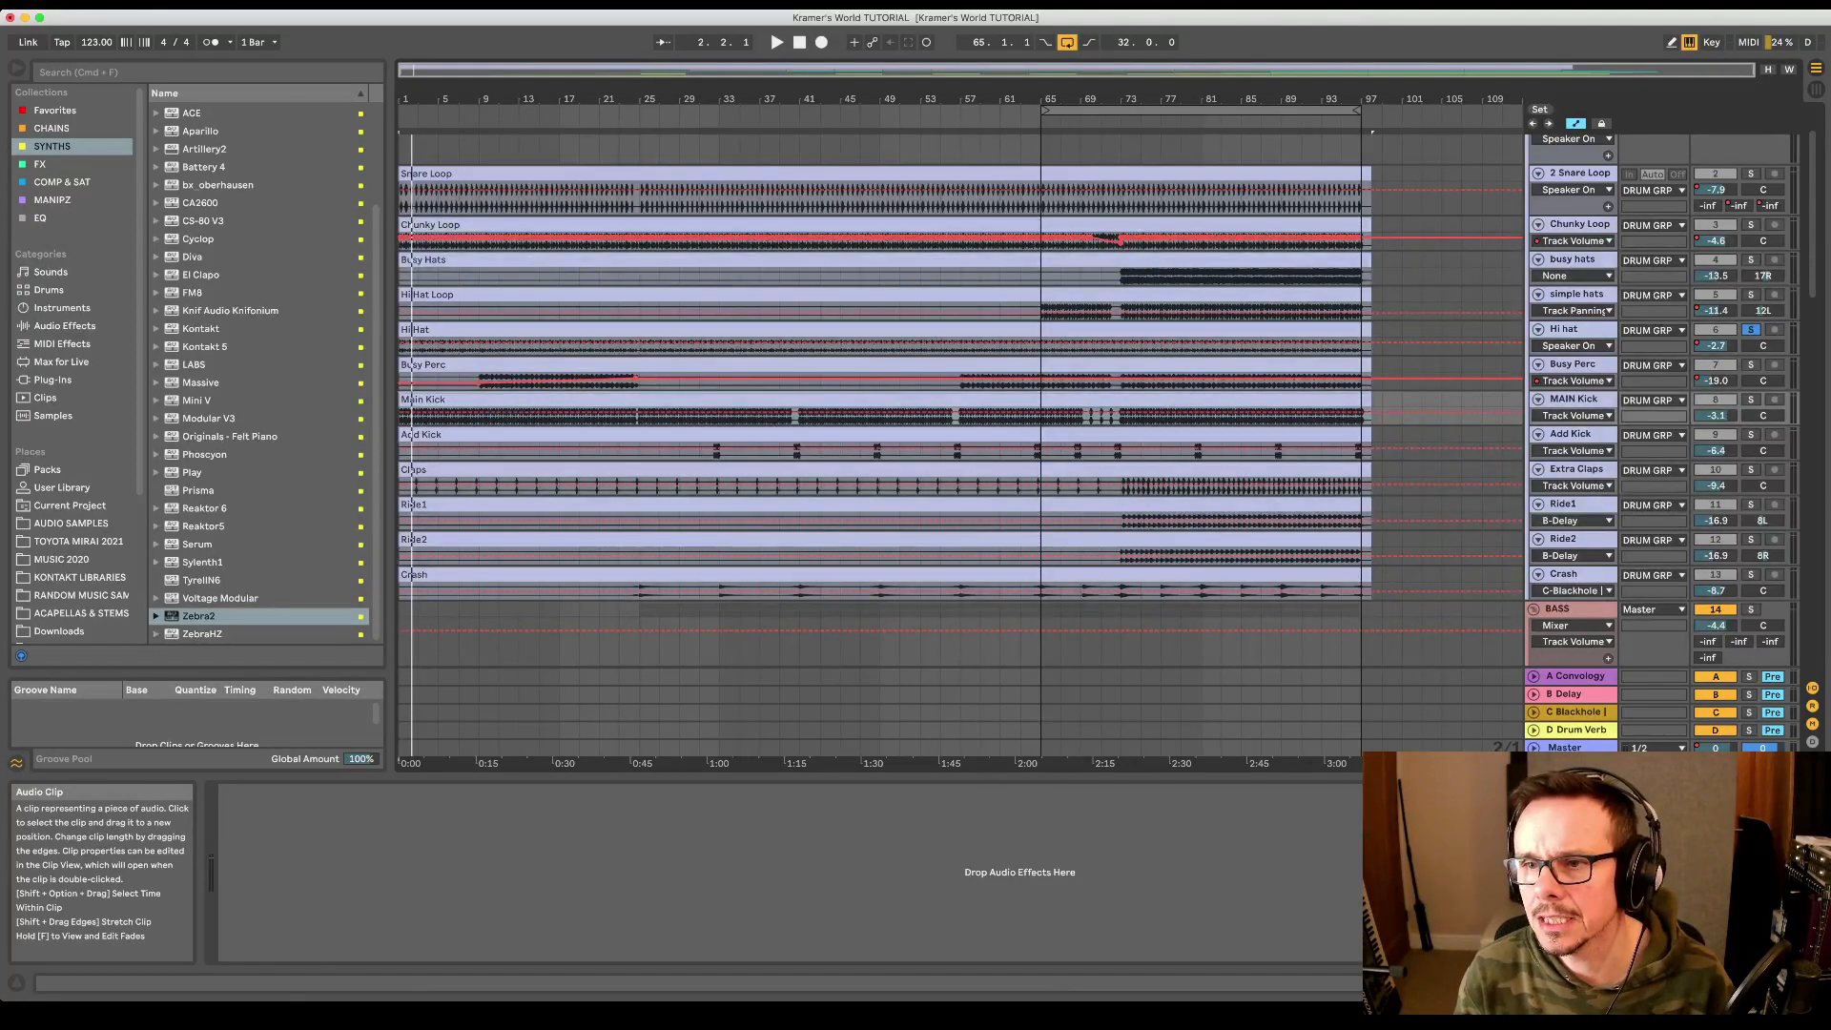
{"action": "left_click", "coordinate": [1750, 399]}
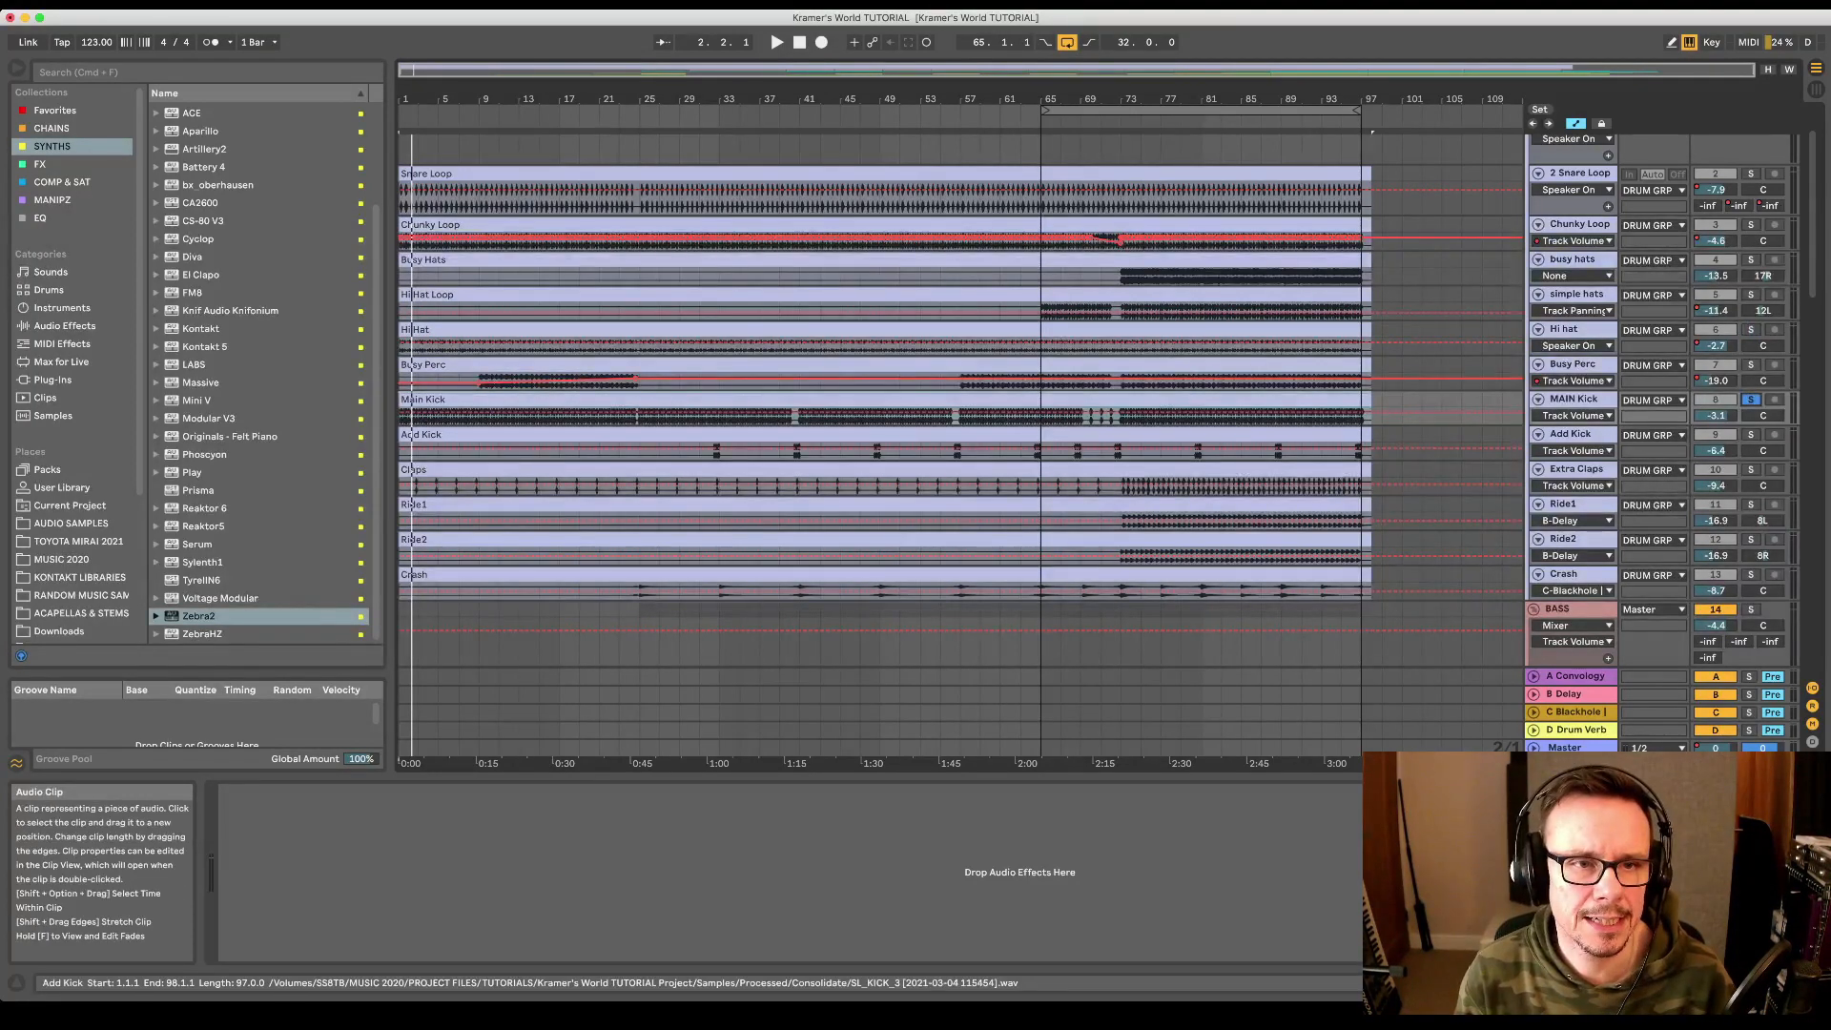
{"action": "key", "text": "space"}
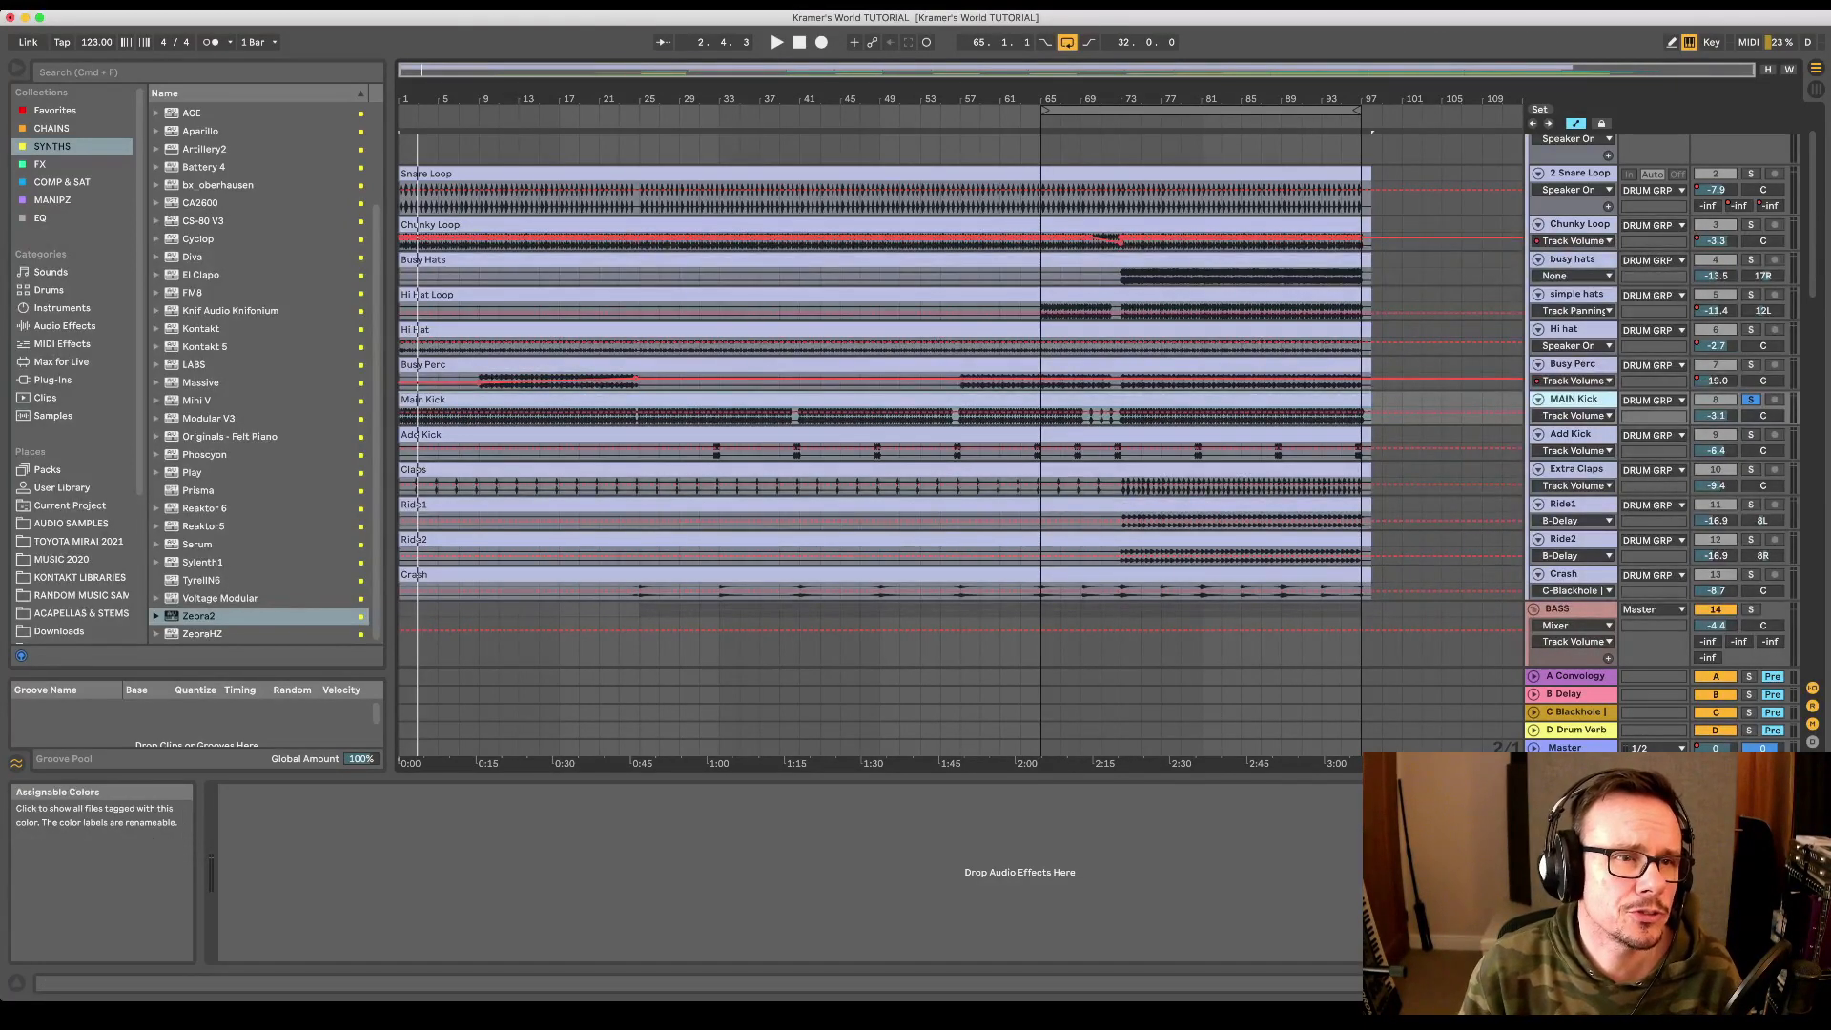
- Add TDR Nova GE from the EQ collection to the MAIN Kick track and play the soloed kick through it
{"action": "left_click", "coordinate": [41, 218]}
{"action": "scroll", "coordinate": [260, 371], "scroll_direction": "down", "scroll_amount": 1}
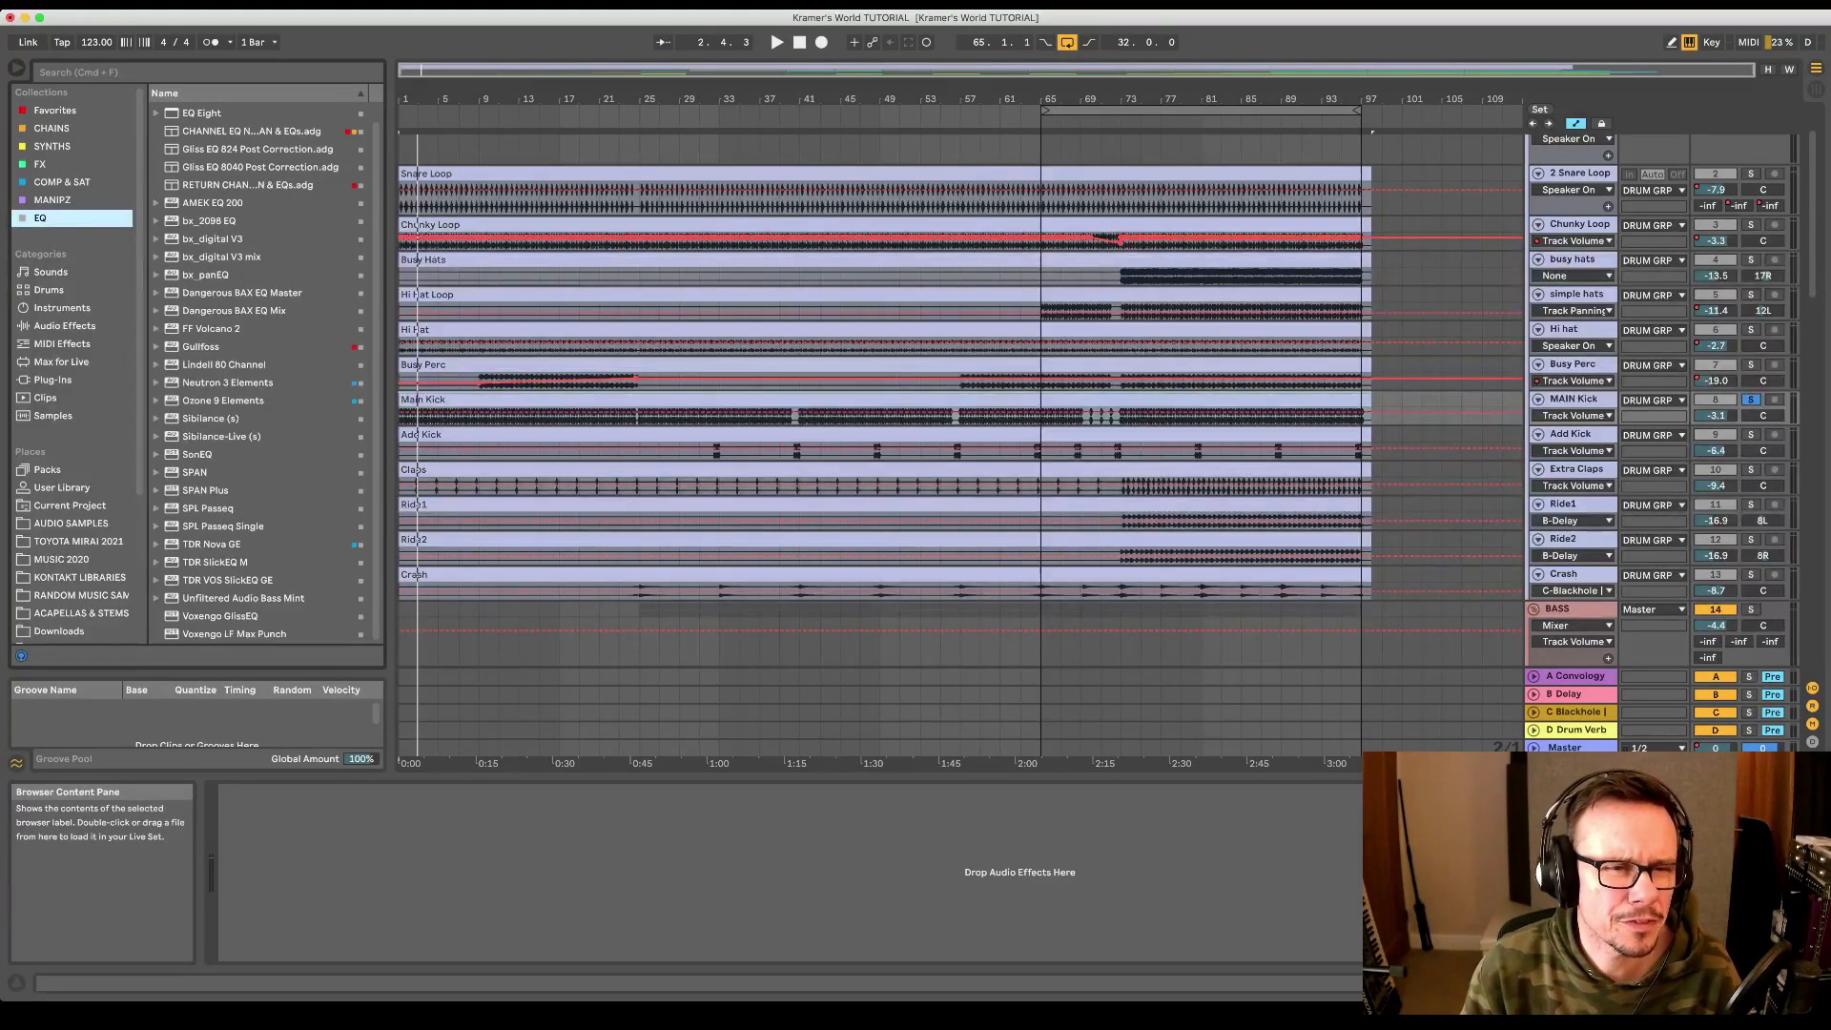
{"action": "scroll", "coordinate": [229, 553], "scroll_direction": "up", "scroll_amount": 1}
{"action": "left_click", "coordinate": [229, 560]}
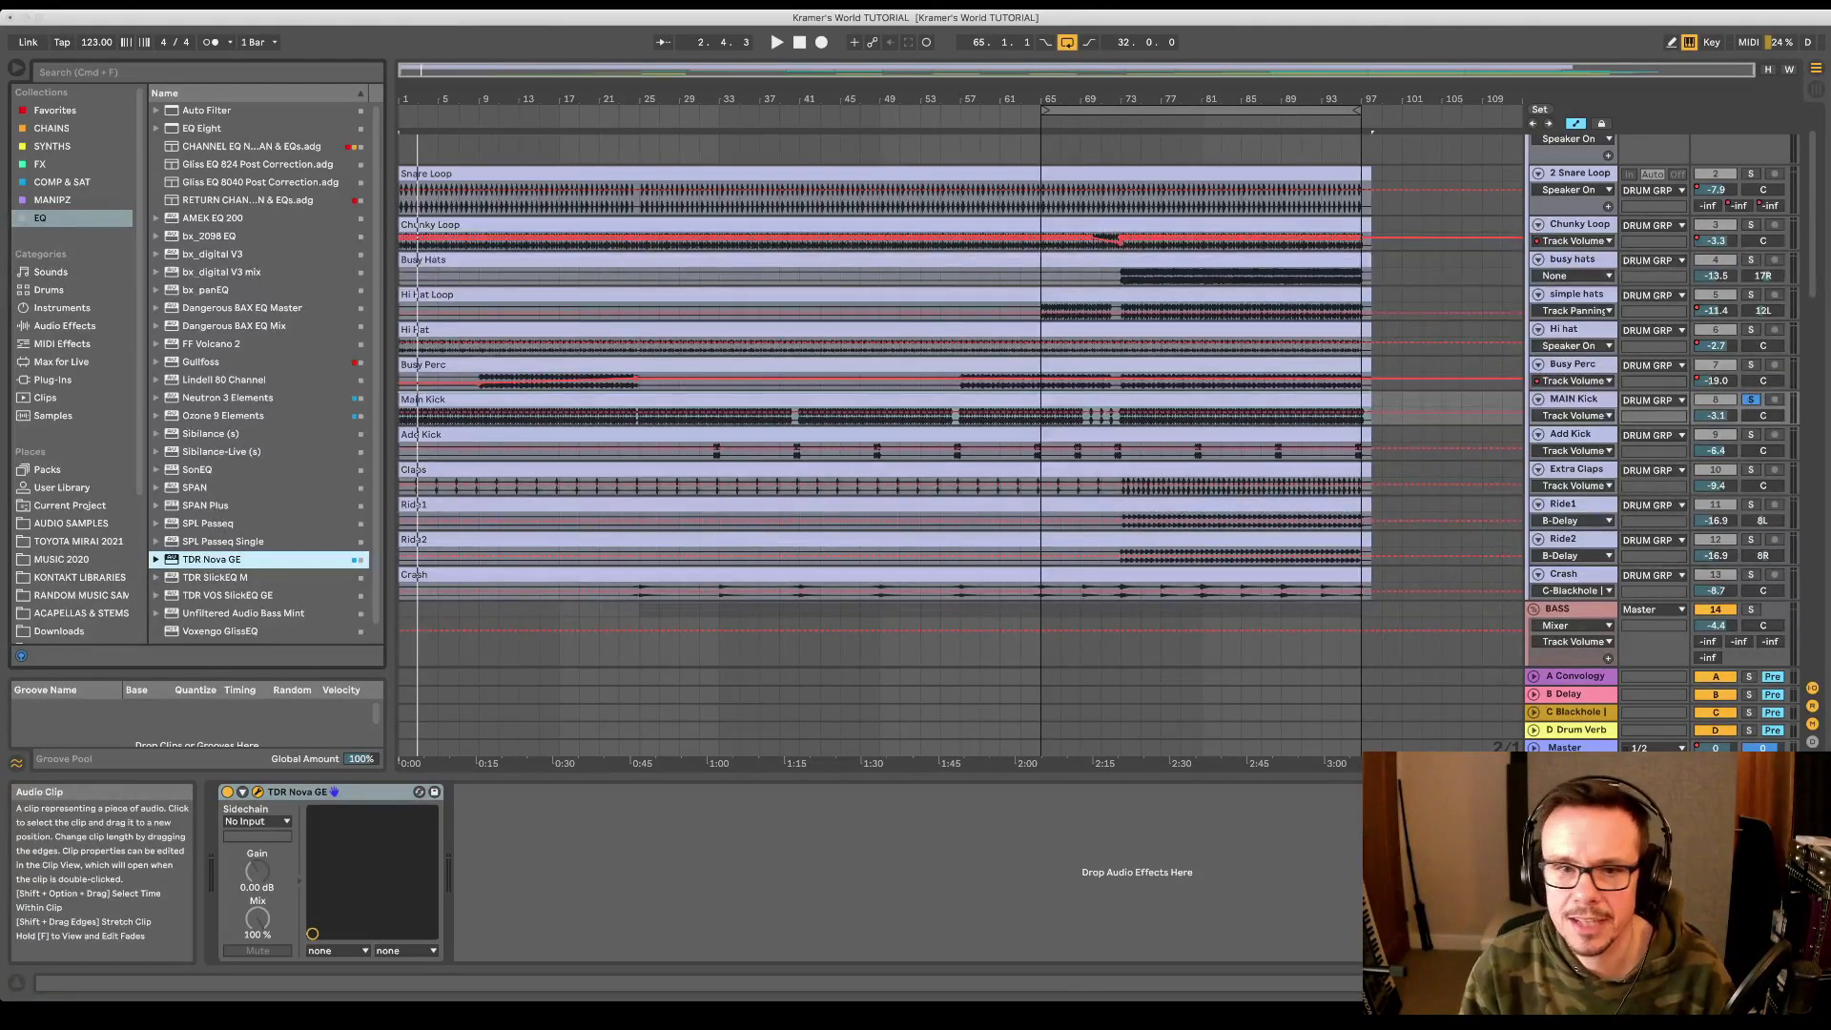
{"action": "key", "text": "space"}
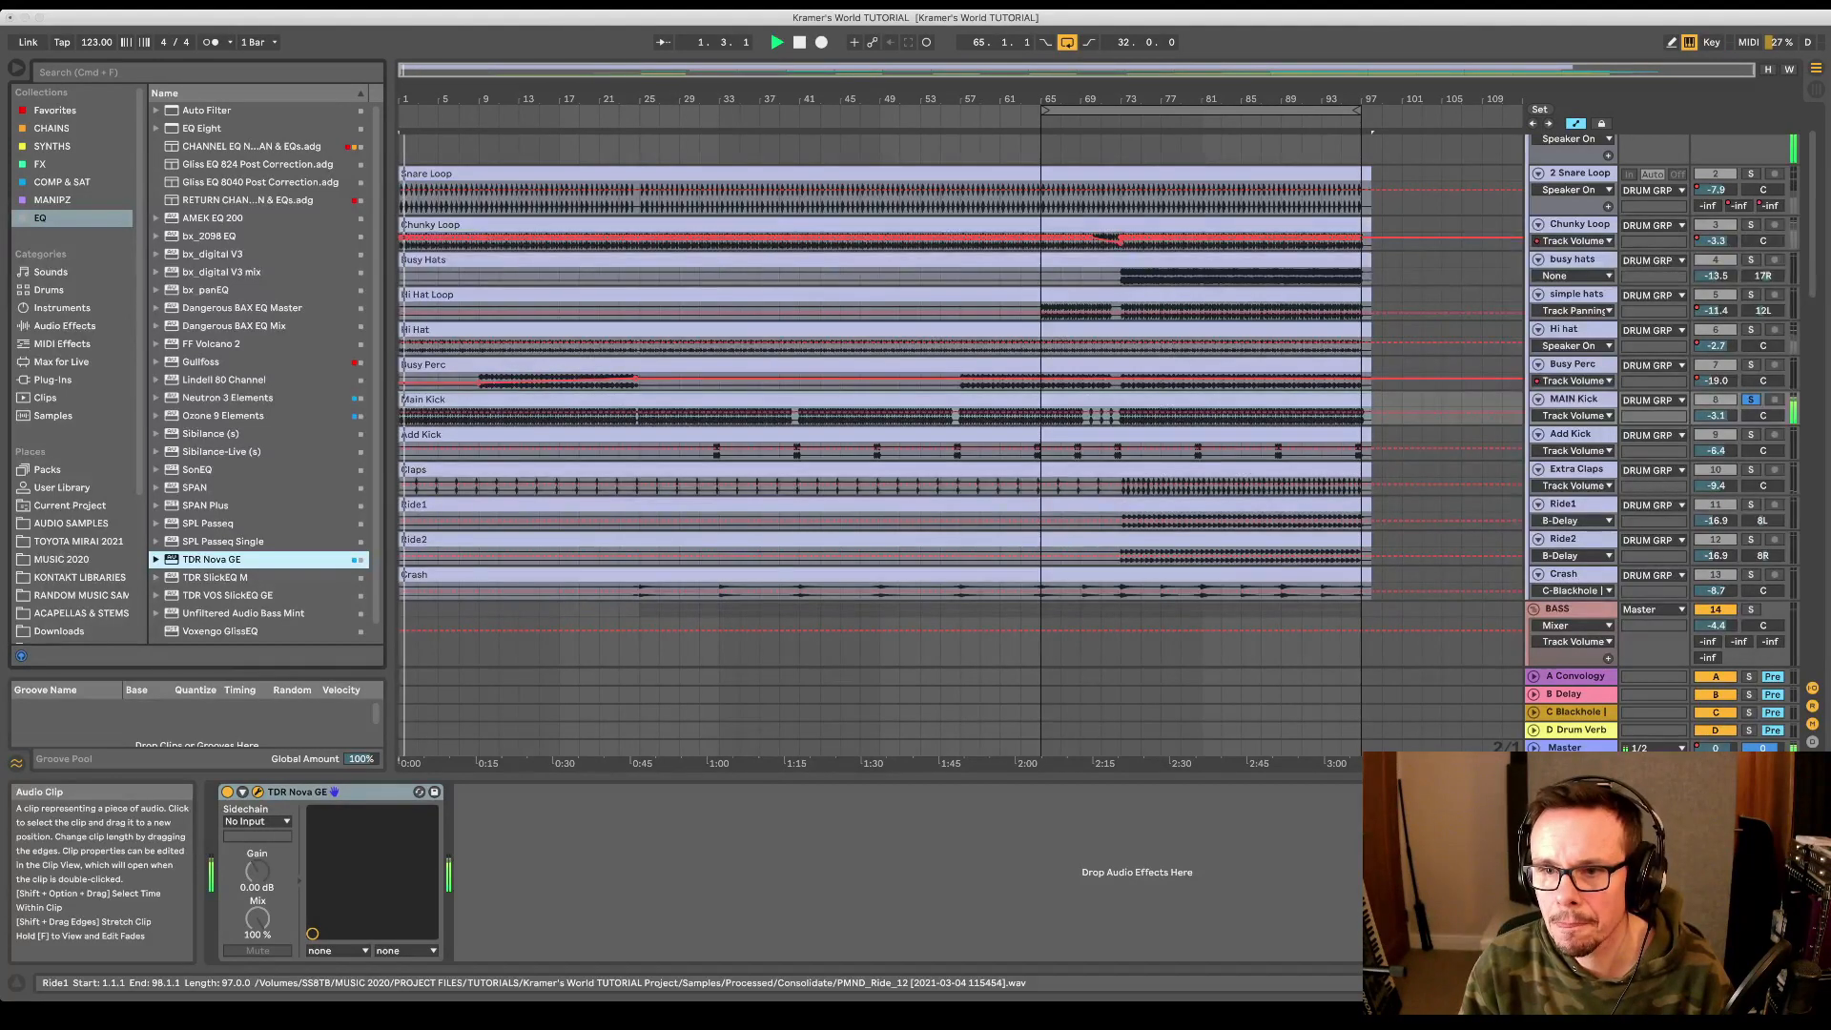